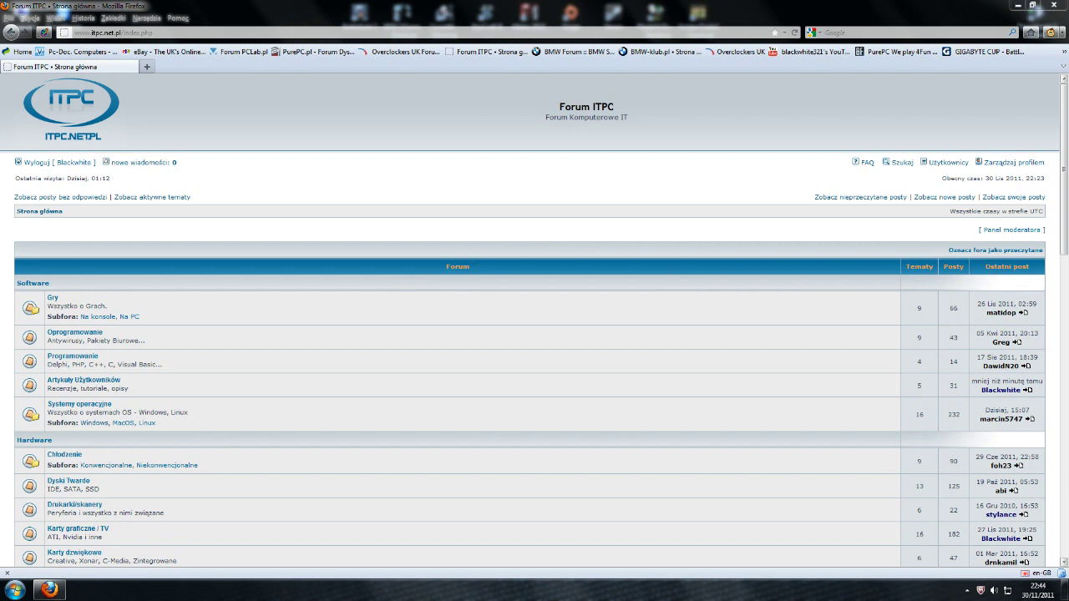
- Open Task Manager, find MDCrashReportTool.exe among the running processes and end it, confirming the termination
key("ctrl+shift+Escape")
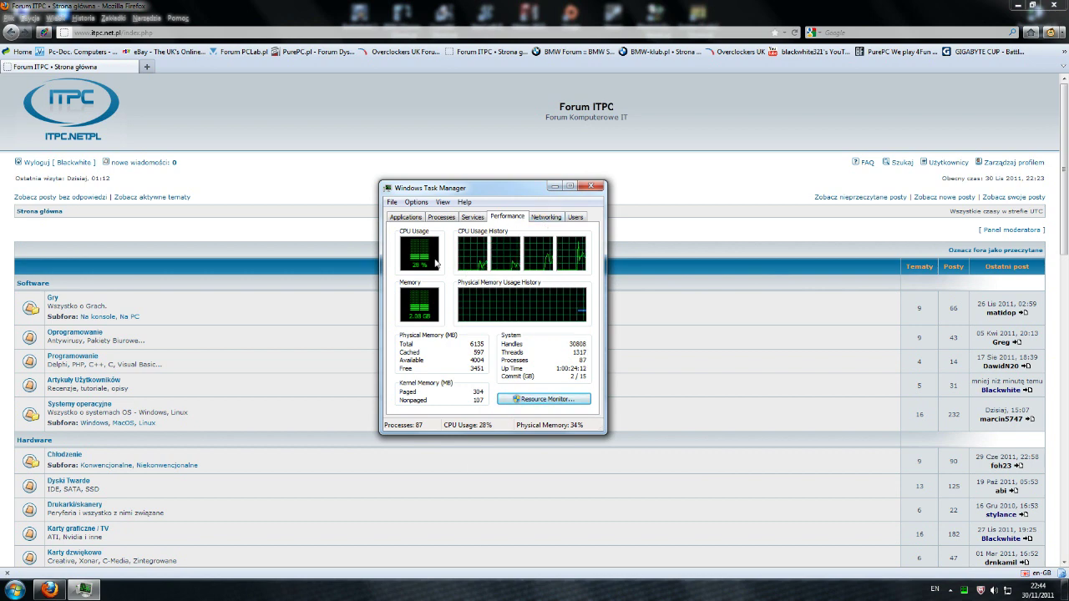
key("ctrl+shift+Tab")
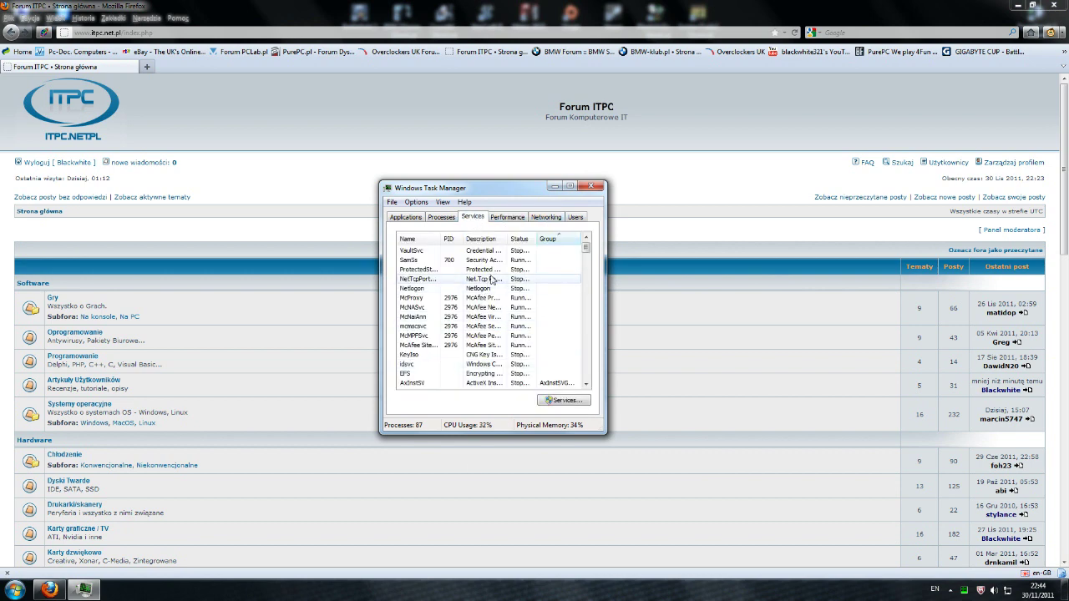
left_click(442, 218)
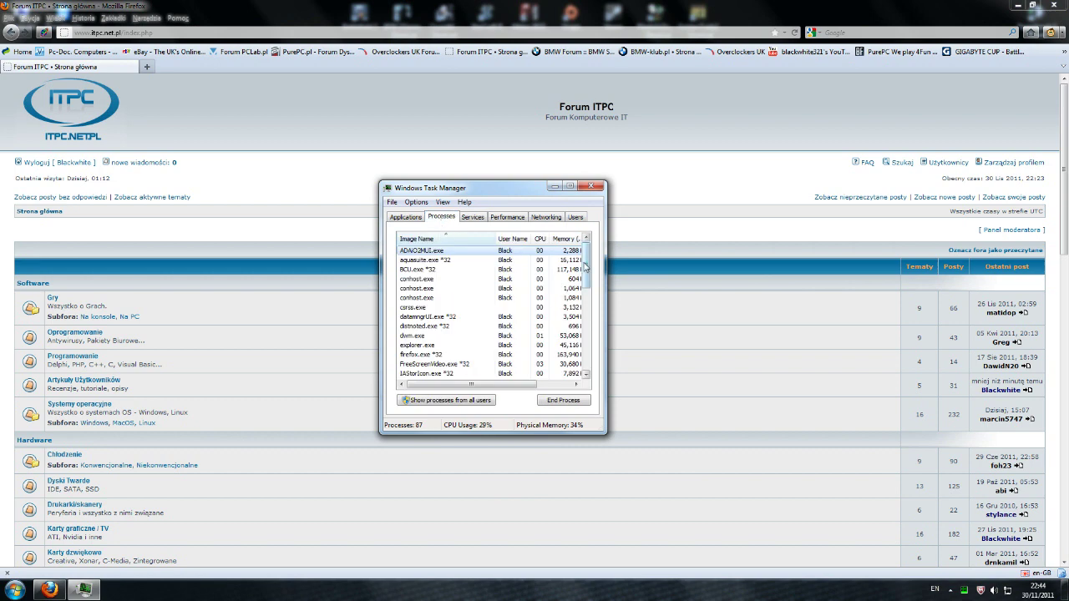
scroll(585, 291, "down", 3)
scroll(585, 290, "down", 4)
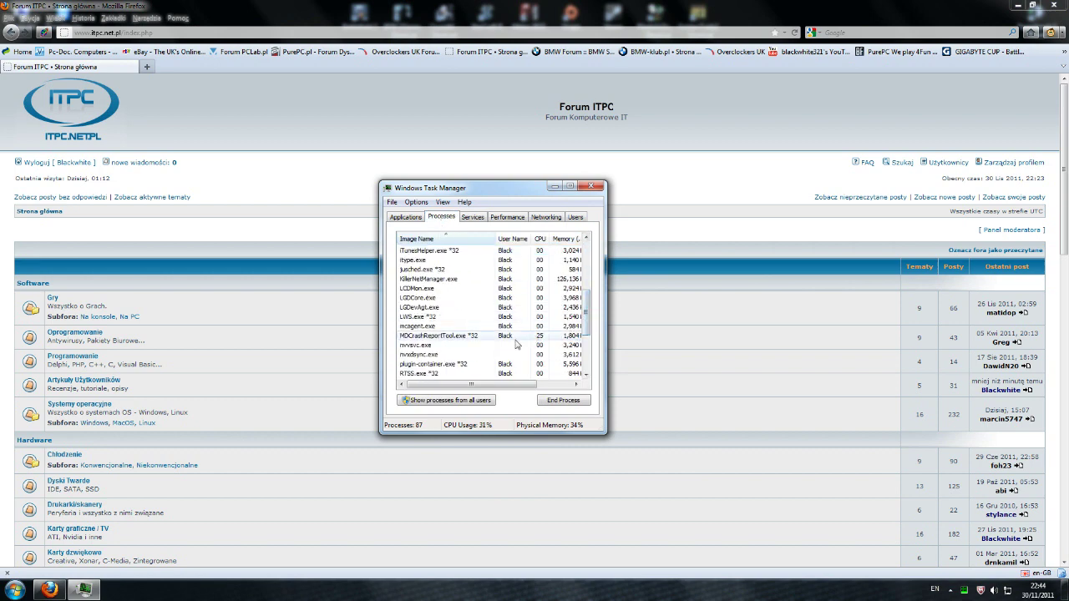
left_click(443, 335)
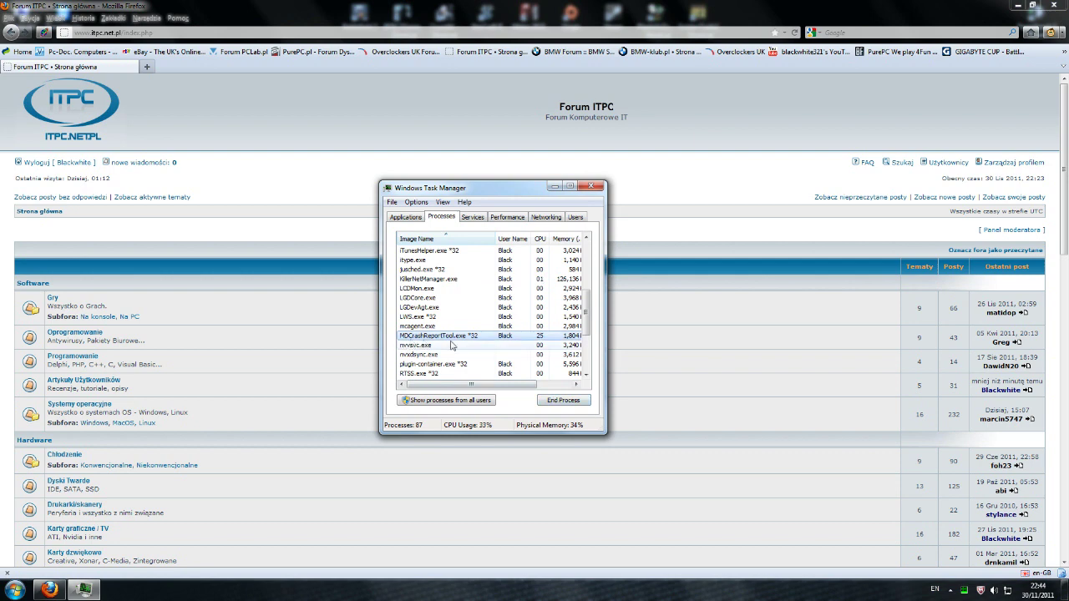
left_click(563, 400)
left_click(553, 318)
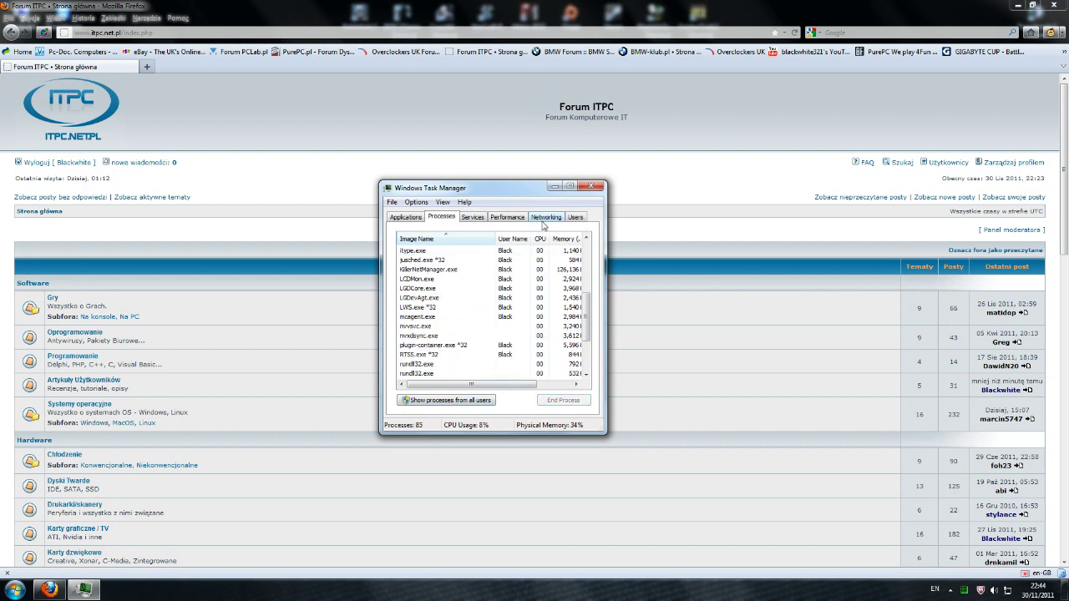
- Check the CPU and memory performance graphs in Task Manager, and close it
left_click(510, 218)
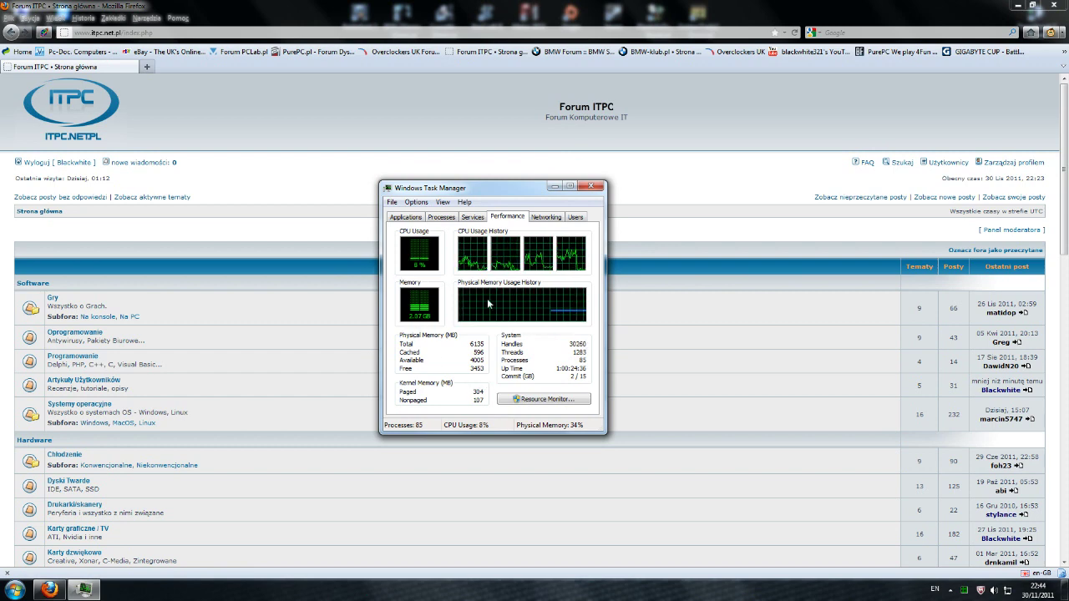
left_click_drag(510, 193, 571, 233)
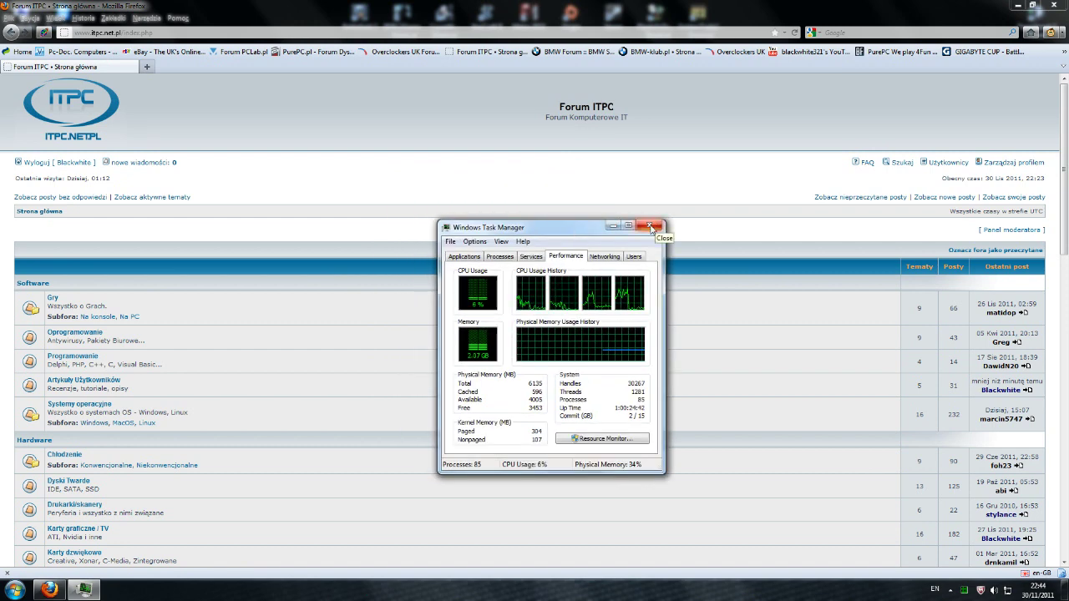
left_click(657, 227)
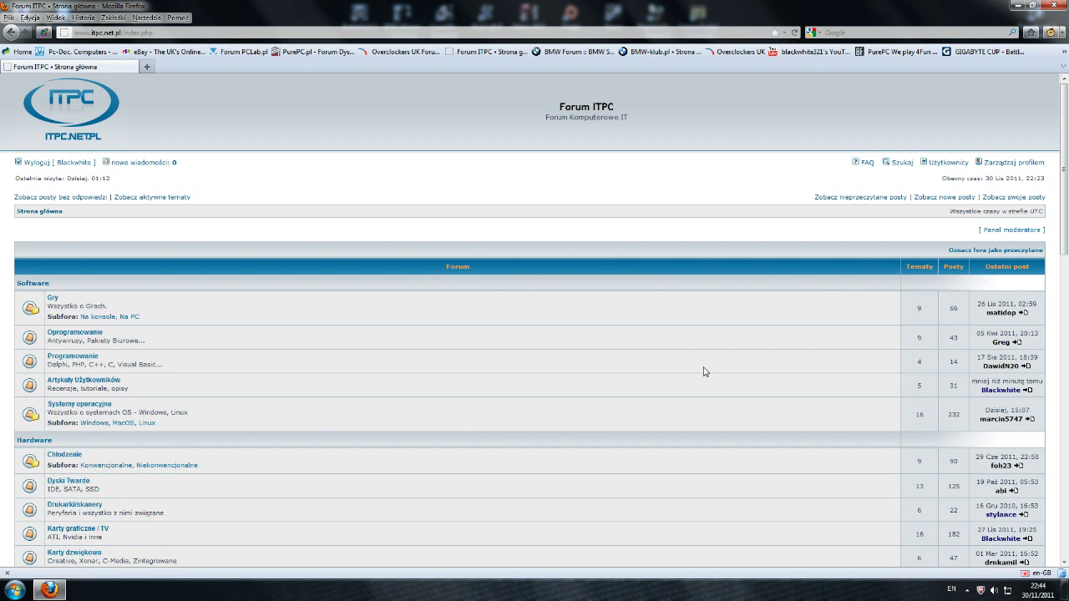
- Open the advanced System Properties from the System page of the Control Panel
left_click(17, 591)
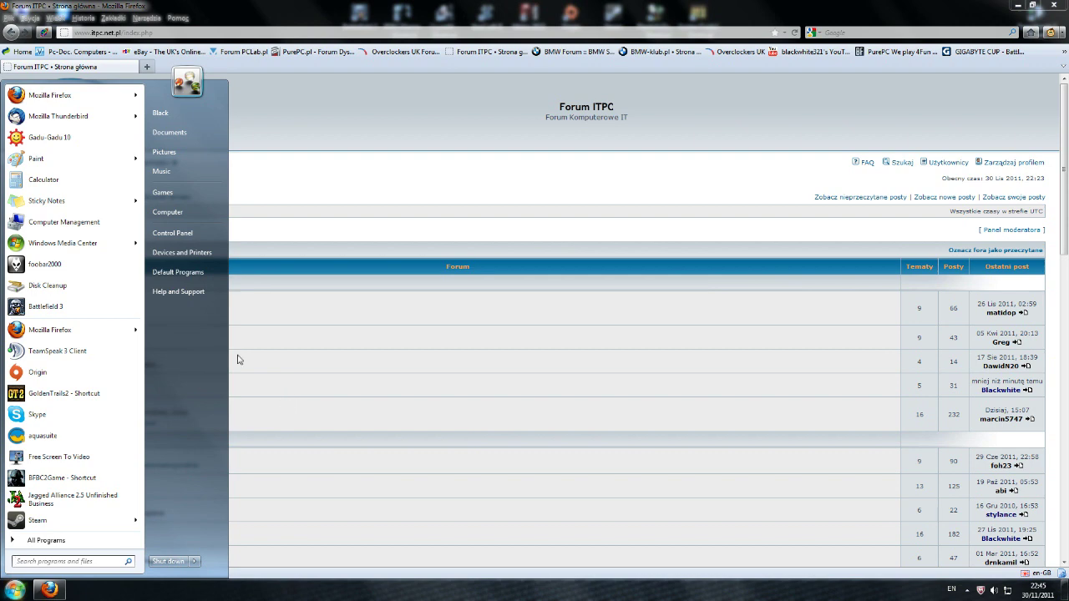
left_click(172, 233)
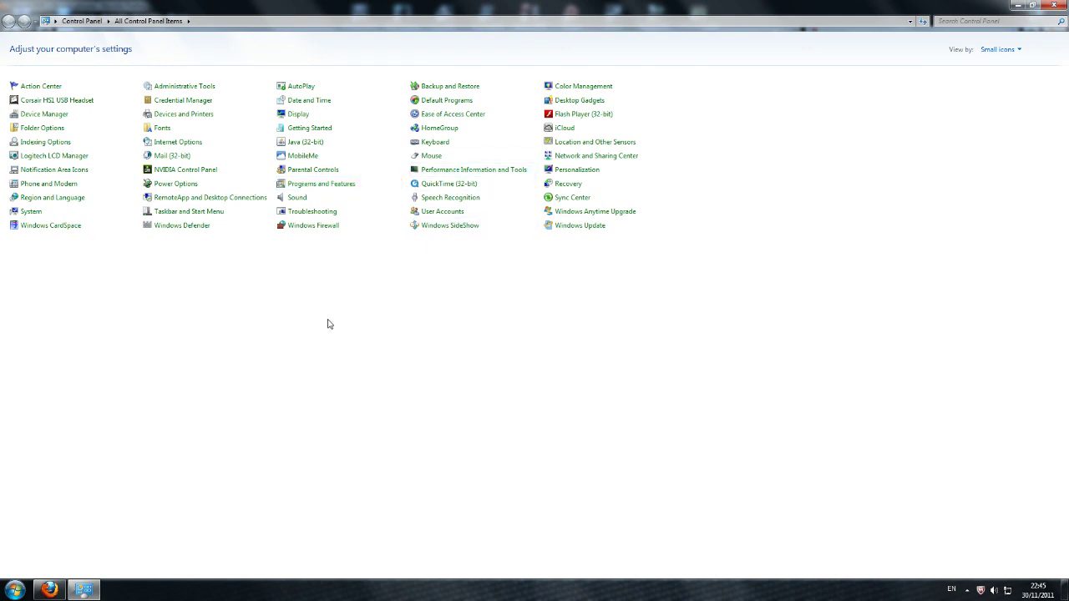
left_click(31, 212)
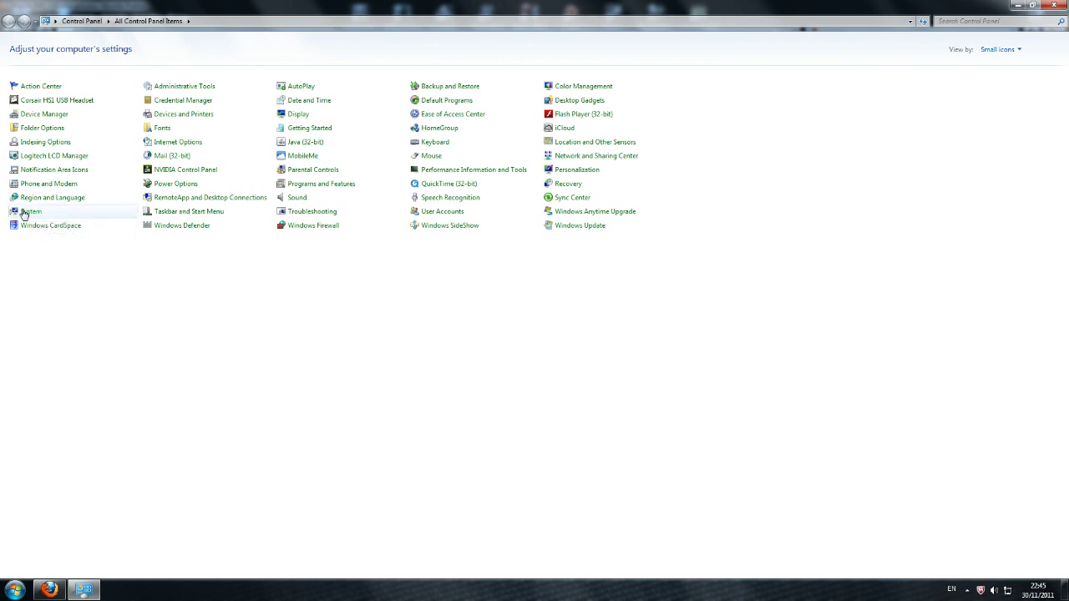
left_click(51, 105)
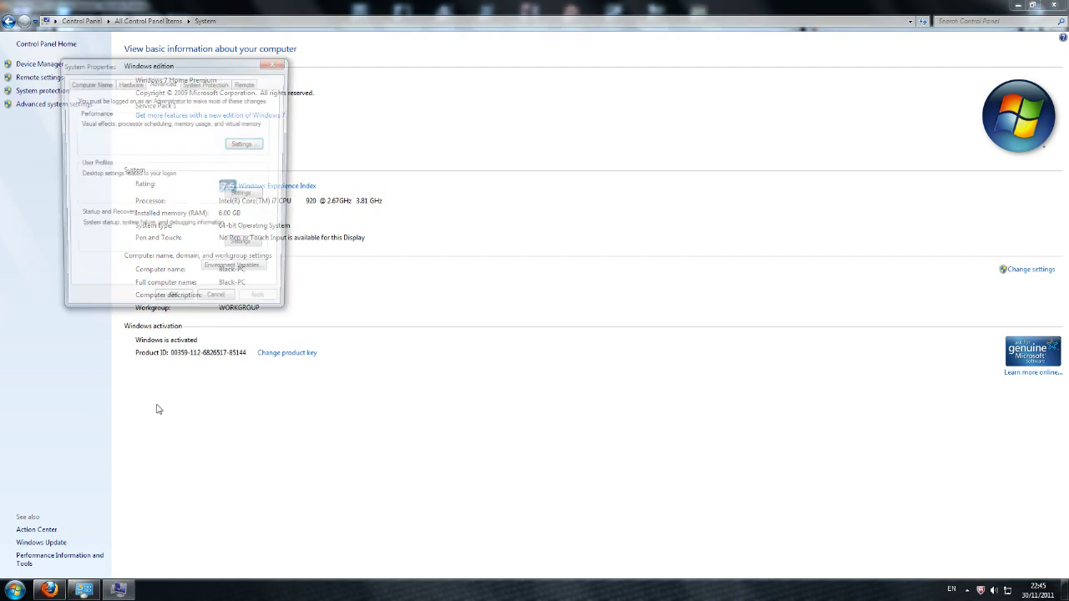
left_click_drag(167, 73, 256, 159)
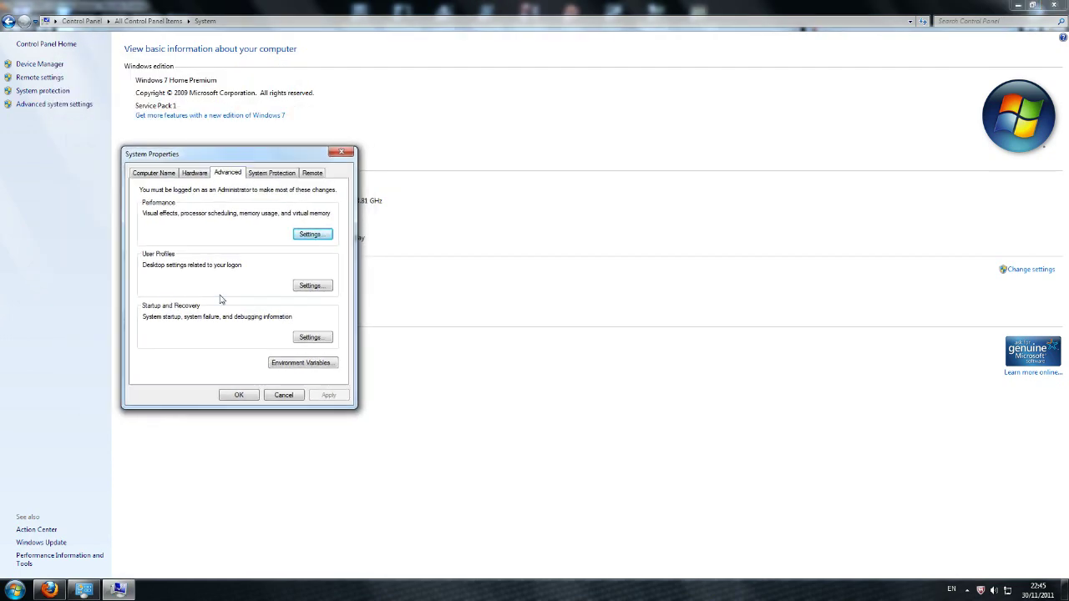
- Open the Virtual Memory settings through the advanced performance options
left_click(310, 235)
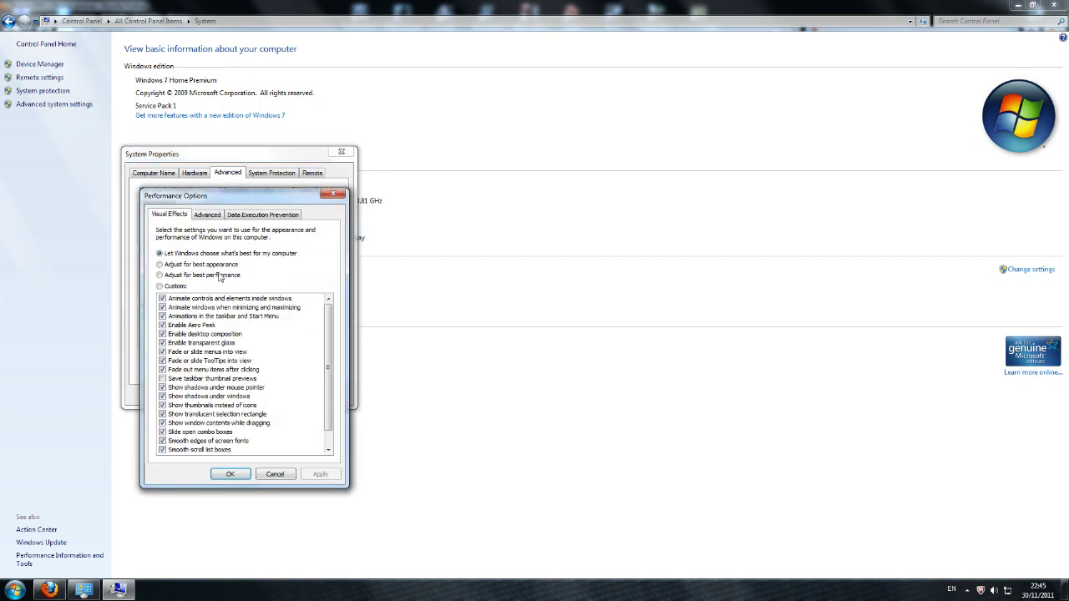
left_click(207, 214)
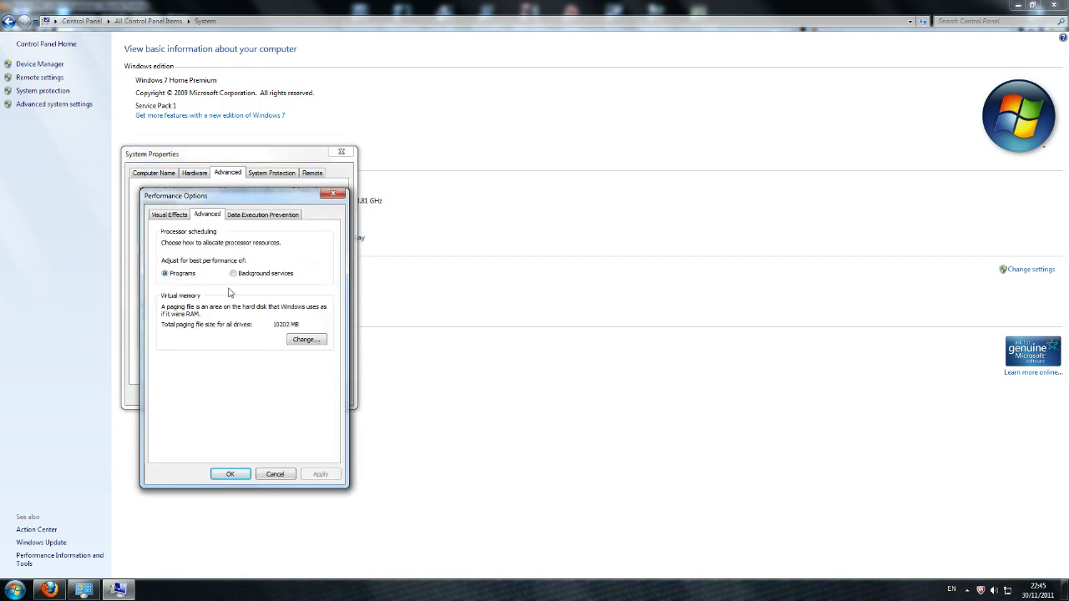
left_click_drag(239, 198, 256, 155)
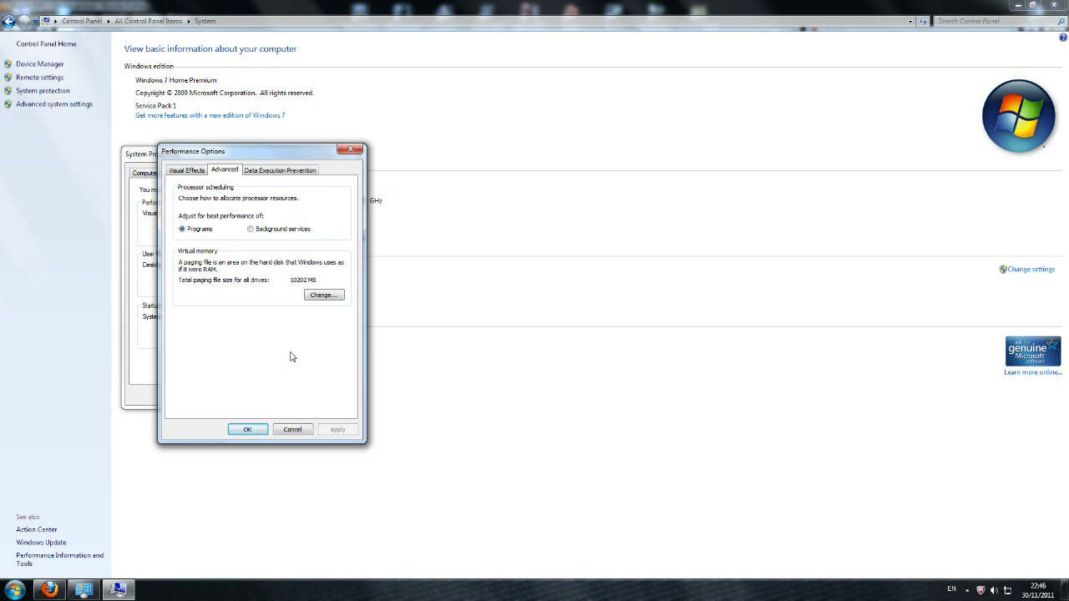
left_click(325, 295)
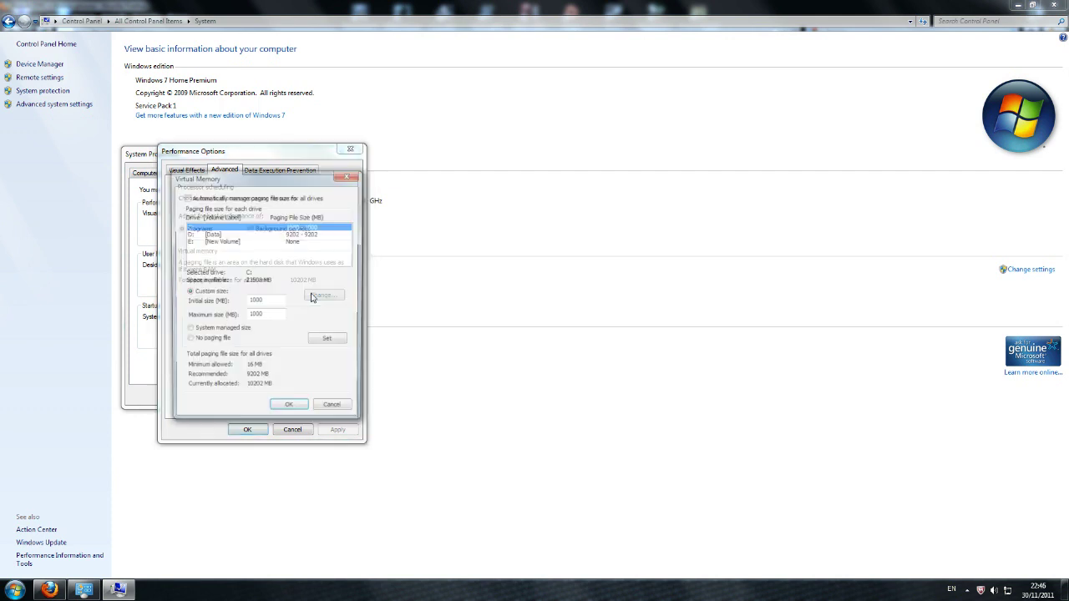
left_click_drag(272, 186, 266, 175)
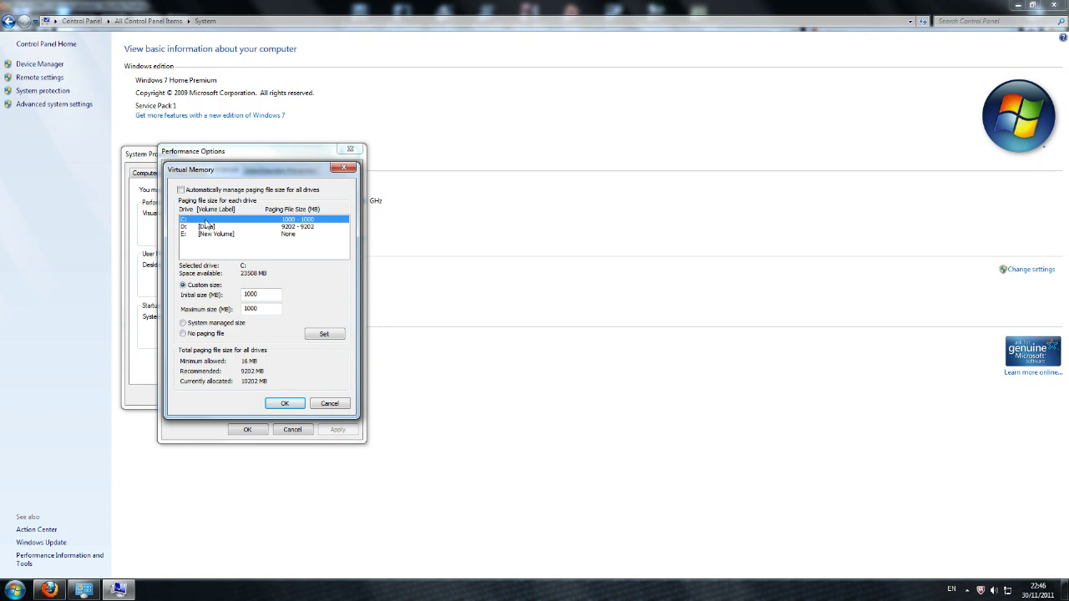
- Set the D: drive's paging file to a custom initial and maximum size of 9202 MB, and close all system settings windows
left_click(208, 227)
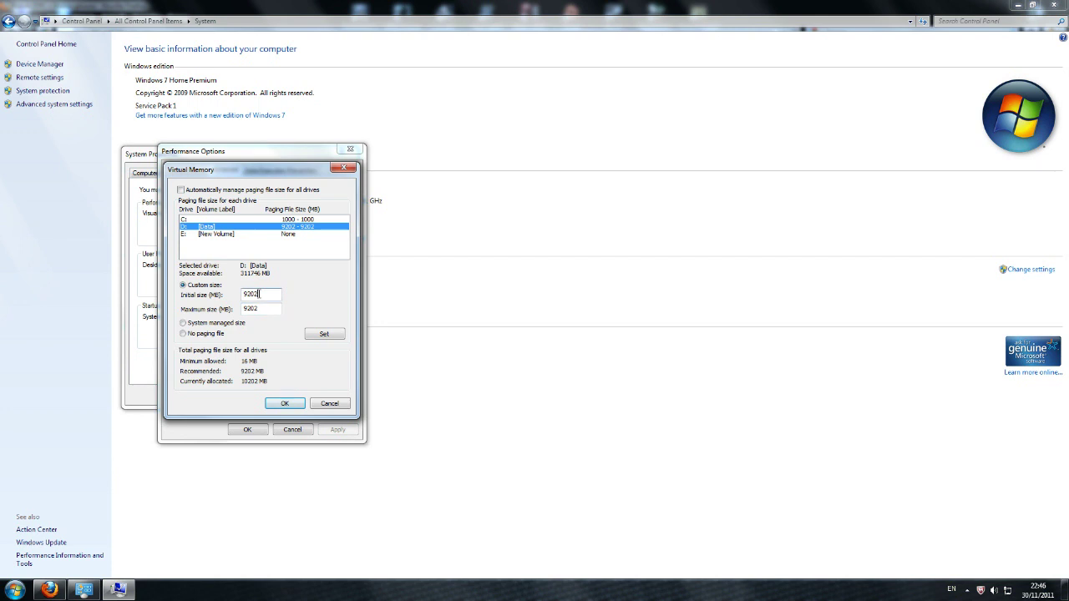
double_click(256, 294)
left_click_drag(260, 312, 239, 295)
left_click(268, 310)
left_click_drag(272, 294, 234, 295)
key("Tab")
left_click(325, 335)
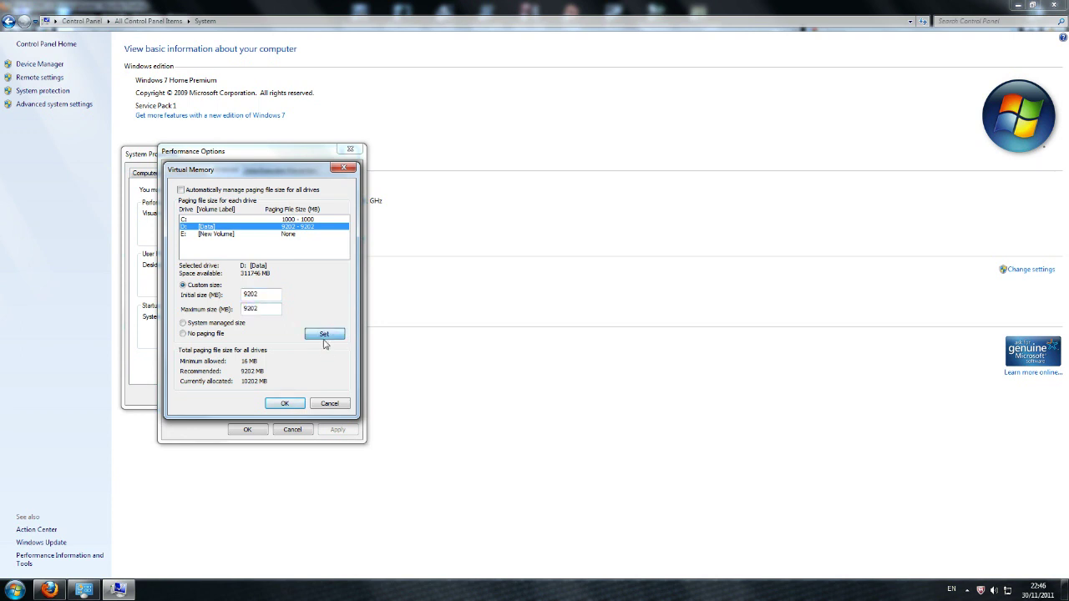
left_click(284, 404)
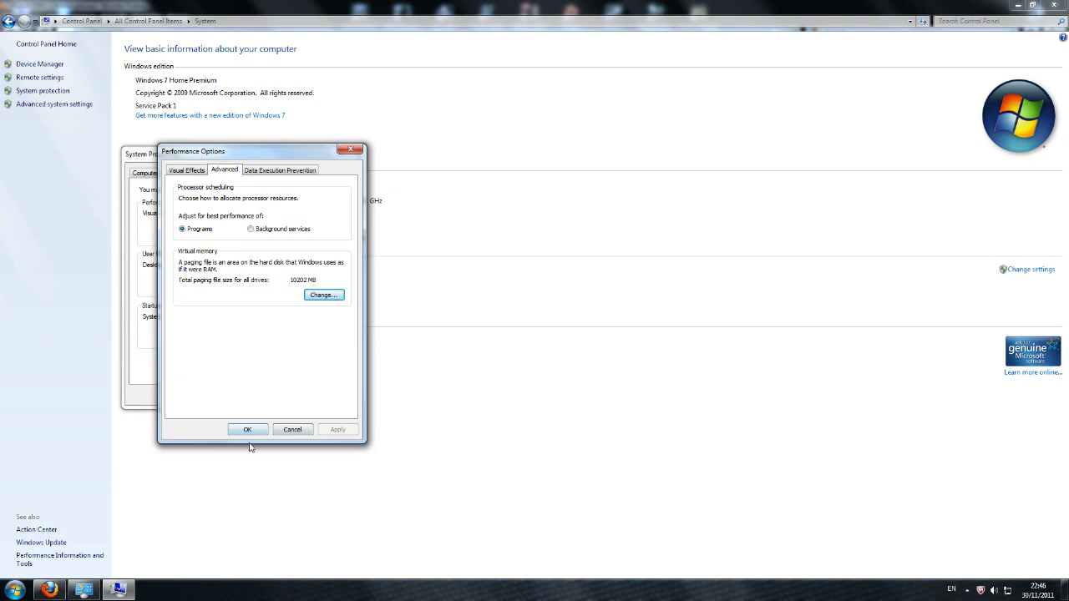
left_click(294, 431)
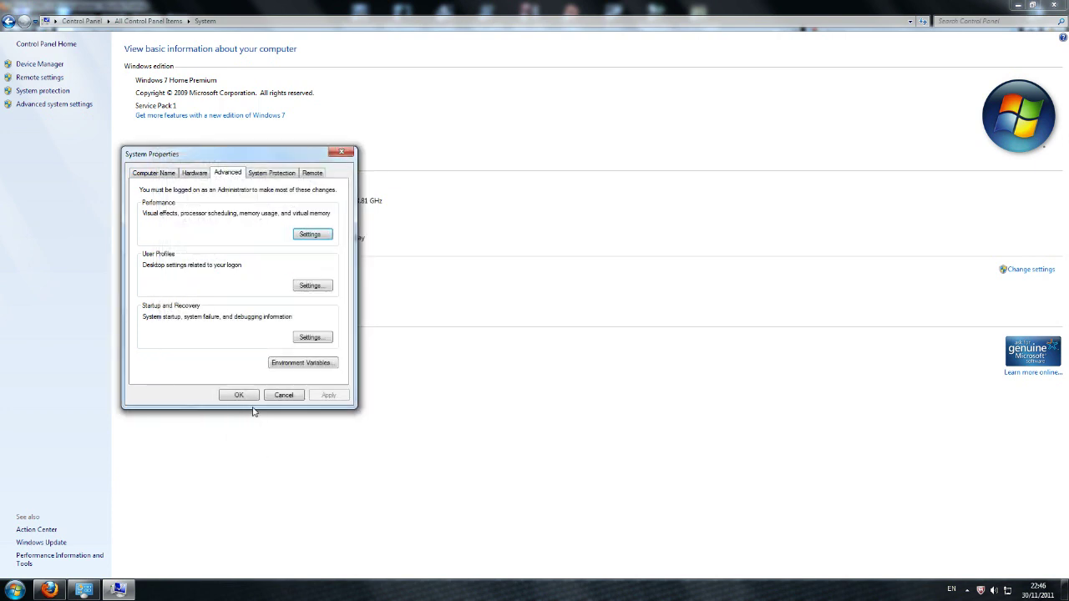
left_click(282, 392)
left_click(1054, 5)
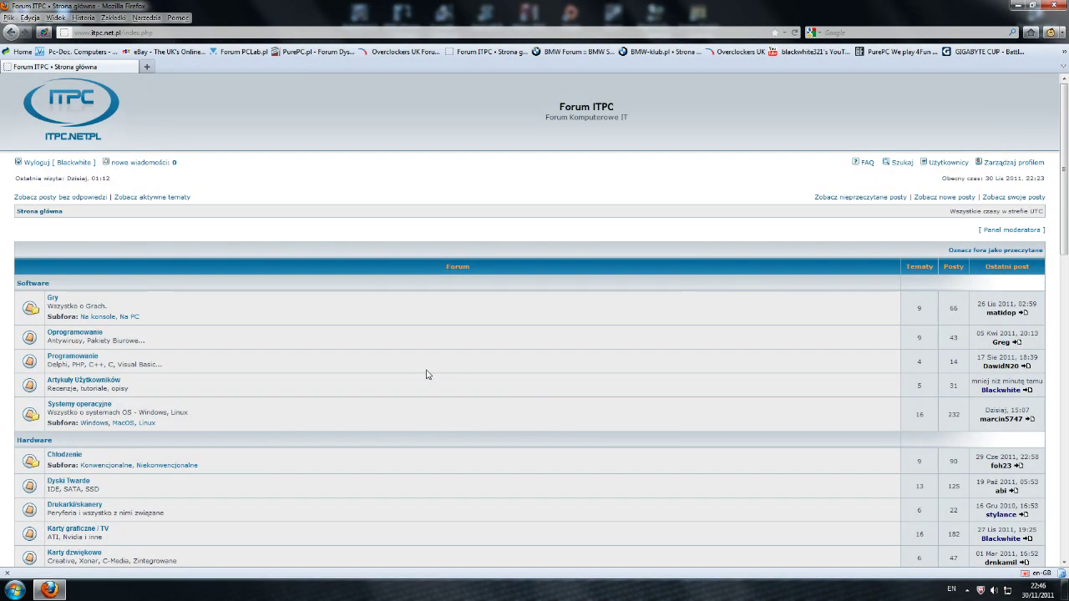
- Launch Disk Cleanup from the accessory system tools and scan drive C: for removable files
left_click(15, 590)
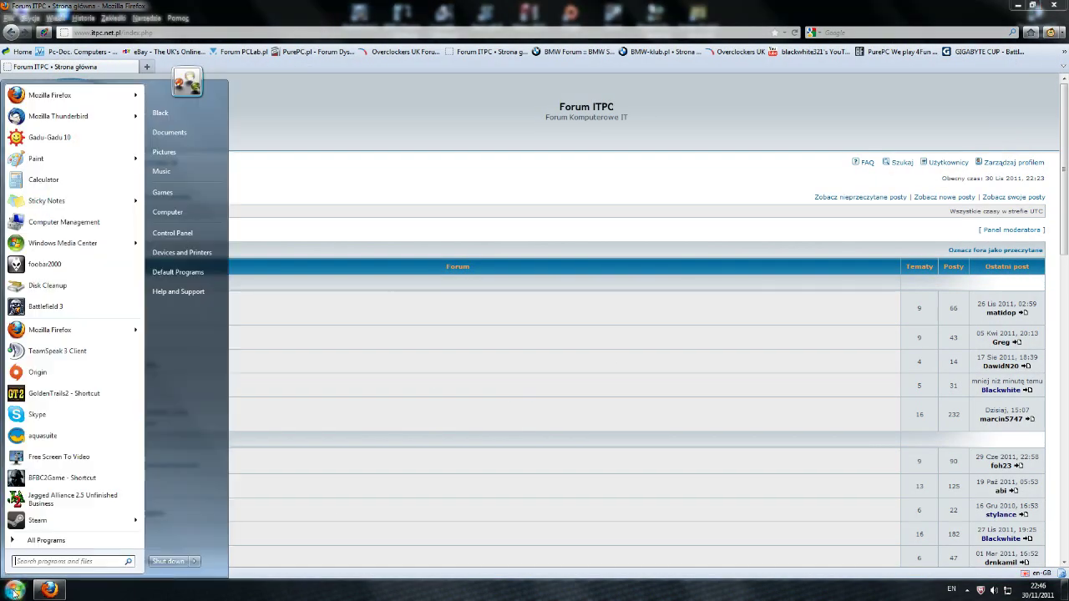
left_click(37, 541)
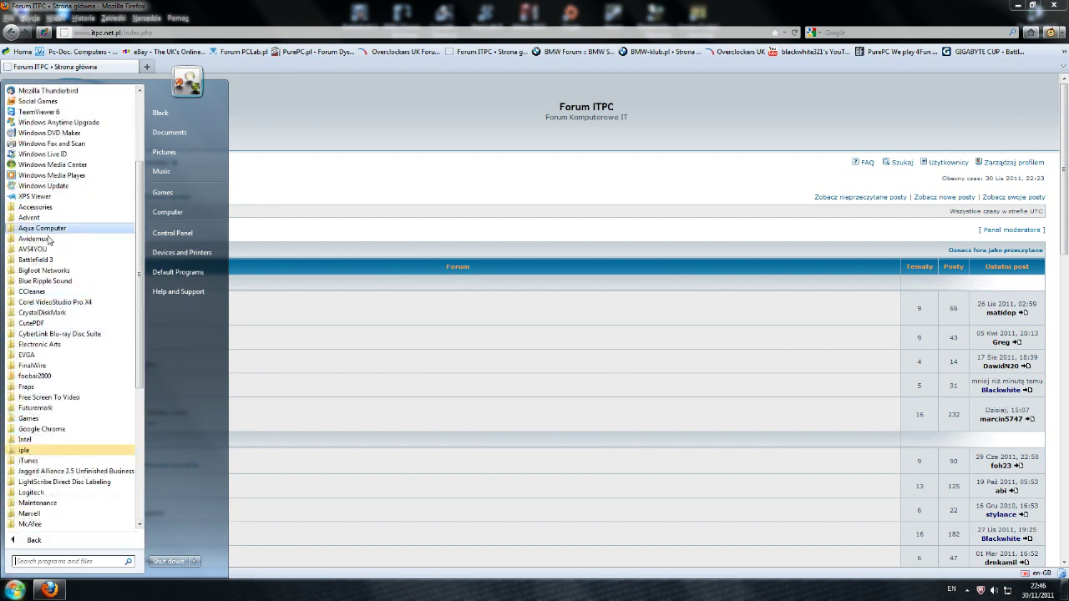
left_click(35, 207)
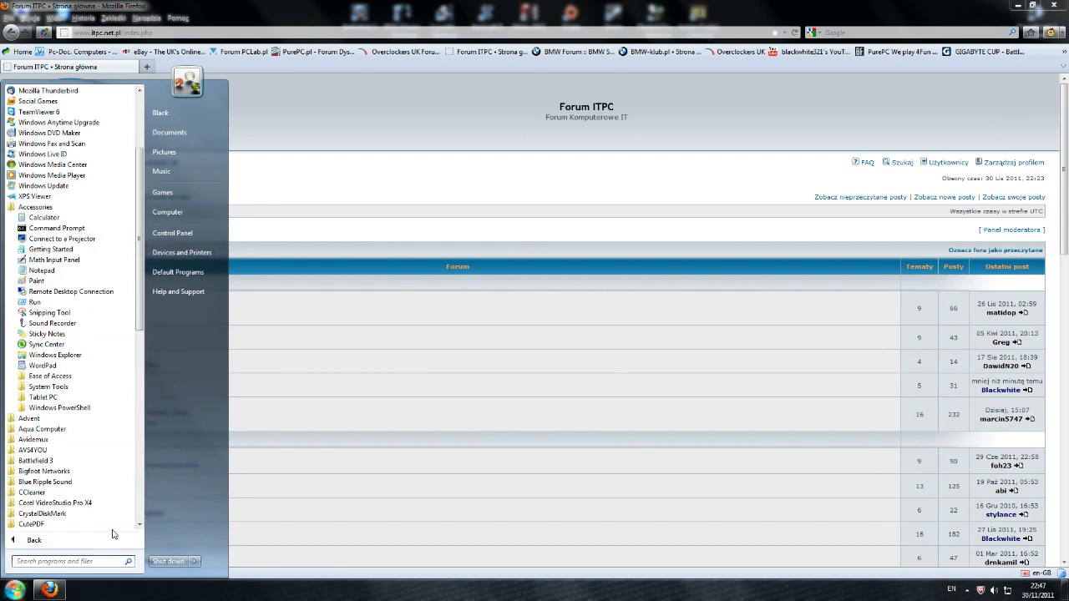
left_click(44, 387)
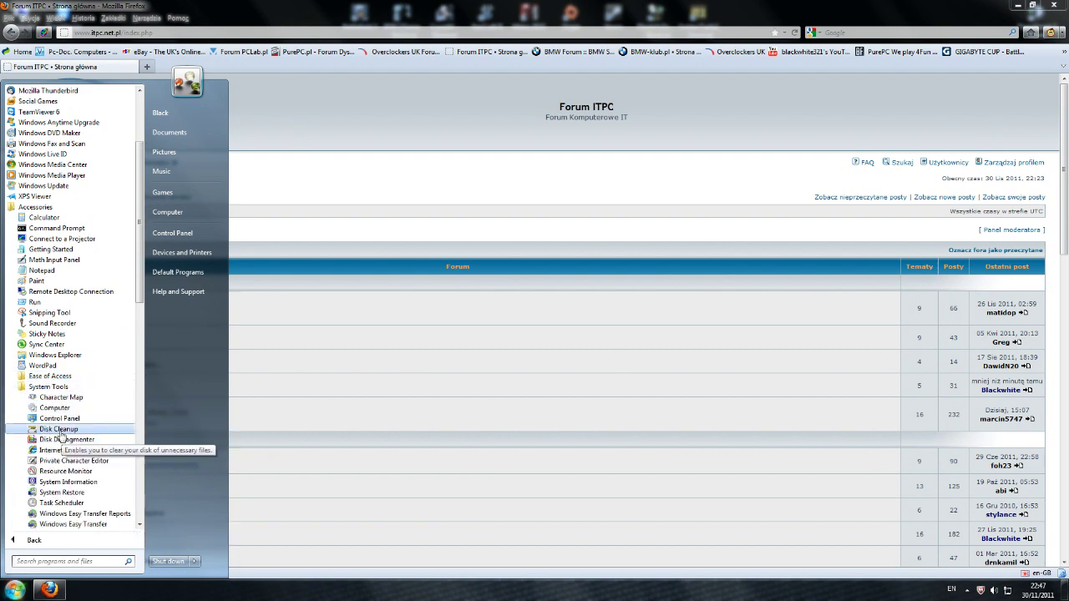
left_click(59, 430)
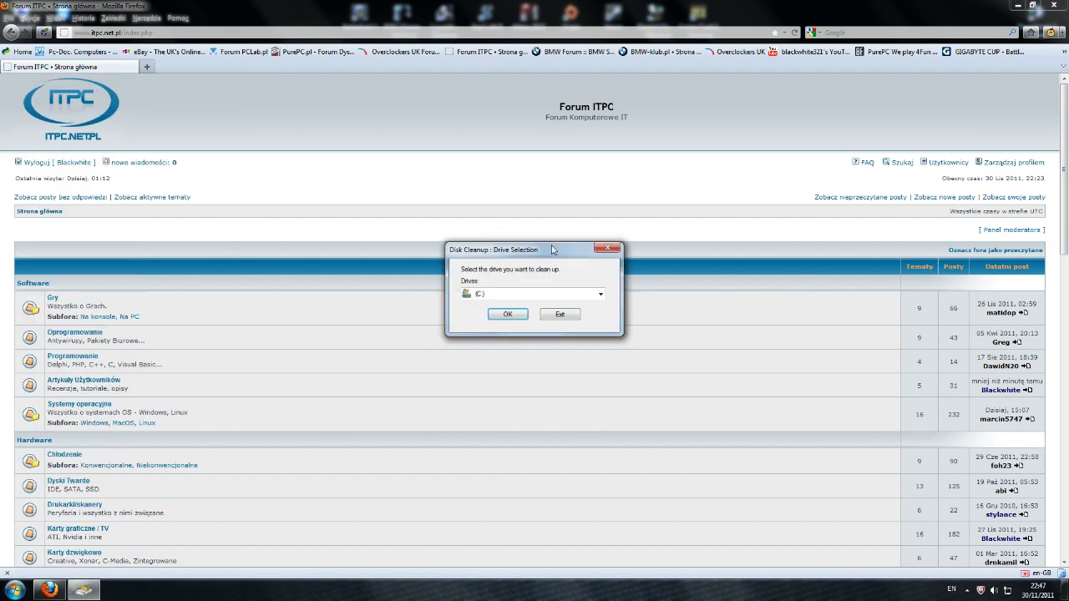
left_click_drag(551, 255, 551, 312)
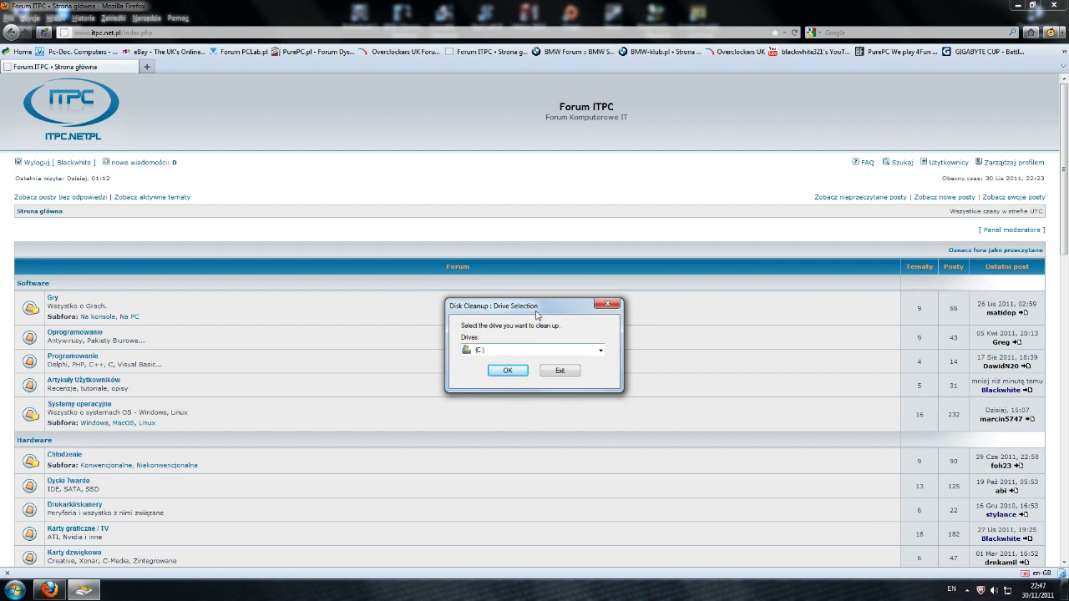
left_click(507, 371)
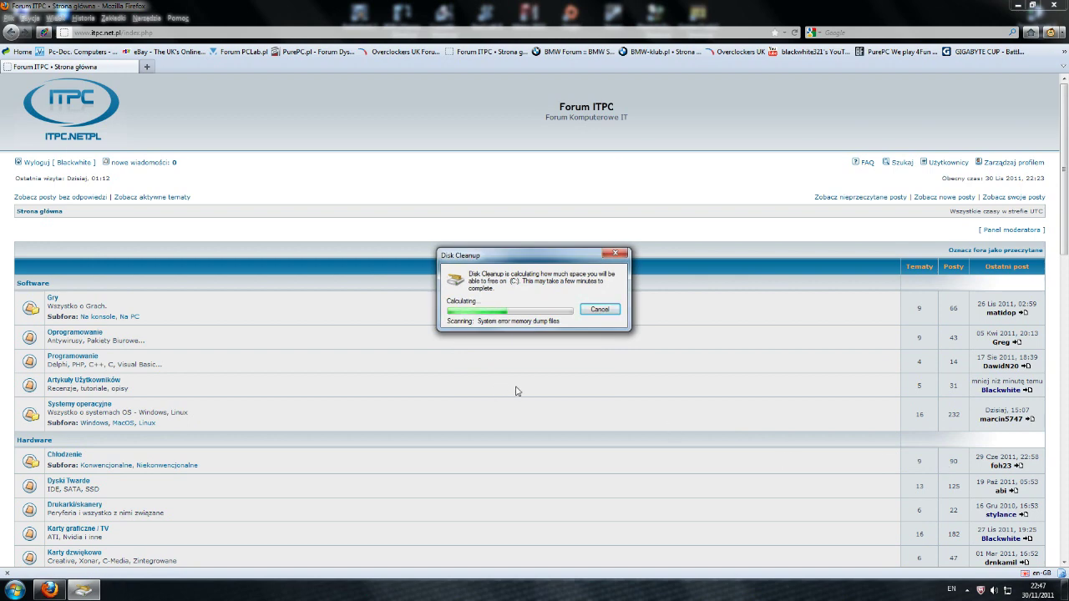
- Add the Recycle Bin to the files to delete from drive C:, so that all listed categories are selected
left_click_drag(213, 90, 343, 211)
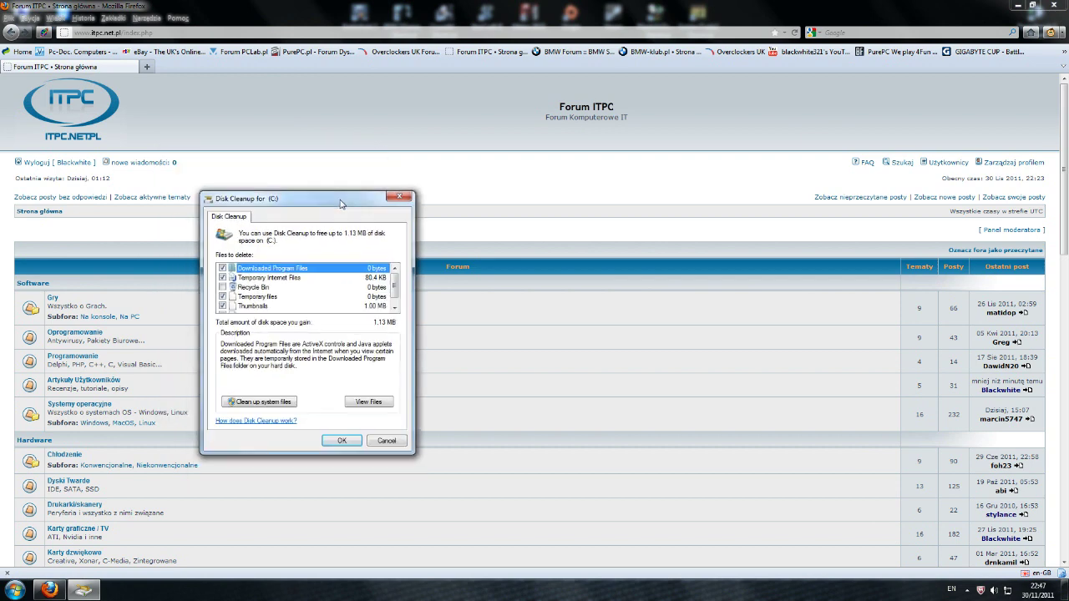
left_click(393, 307)
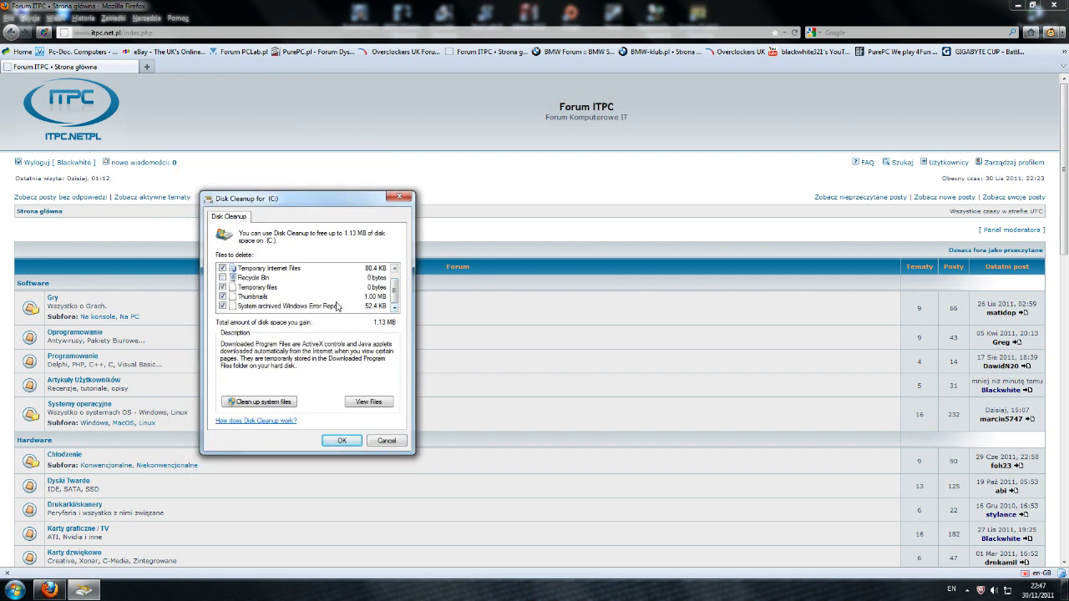
scroll(400, 294, "up", 1)
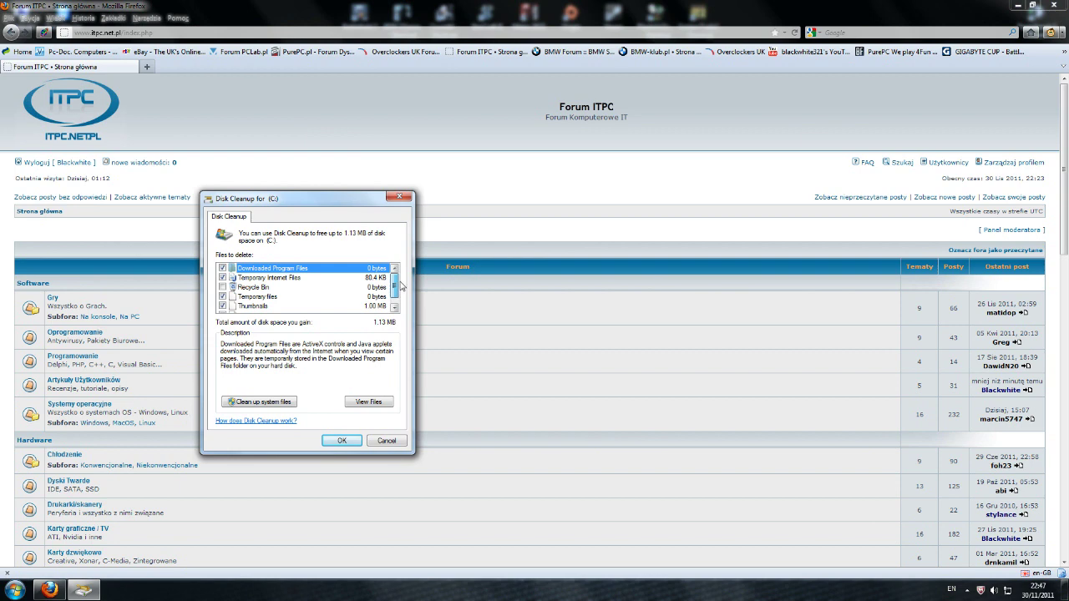
scroll(396, 300, "down", 1)
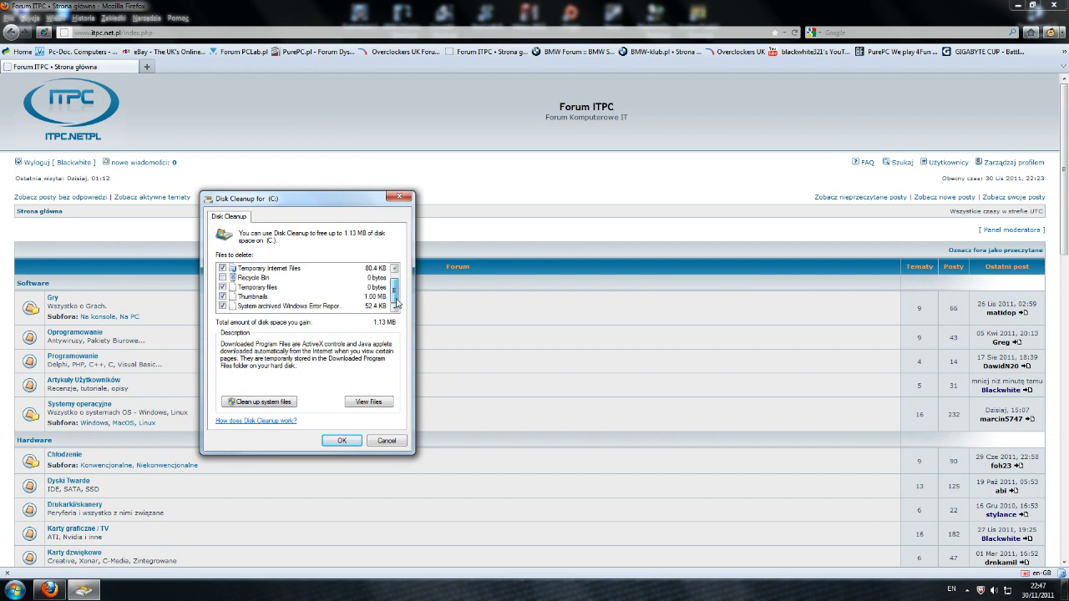
scroll(397, 303, "up", 1)
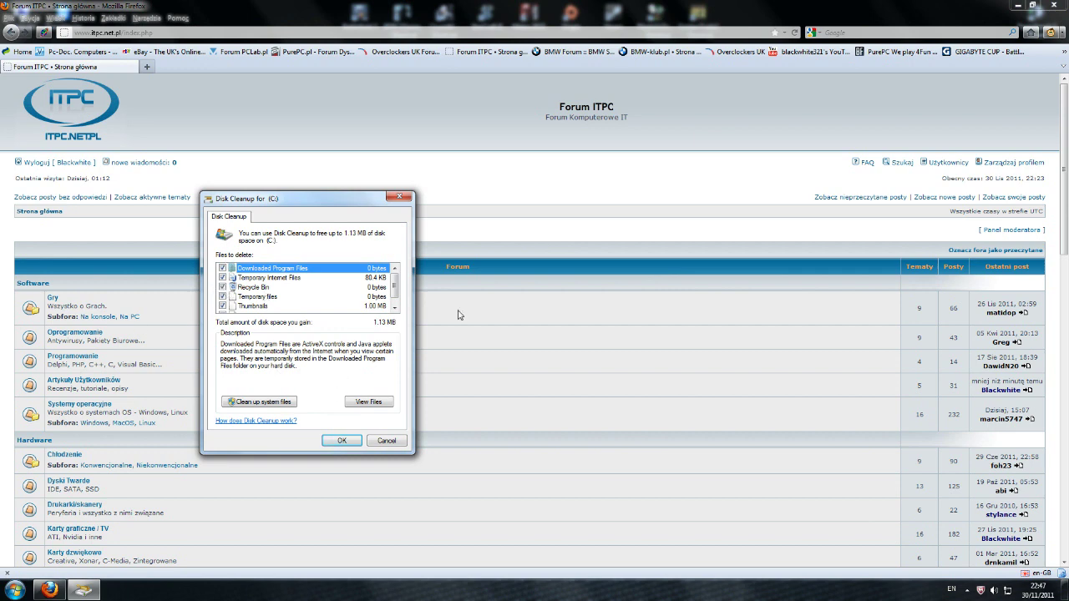
scroll(395, 285, "down", 1)
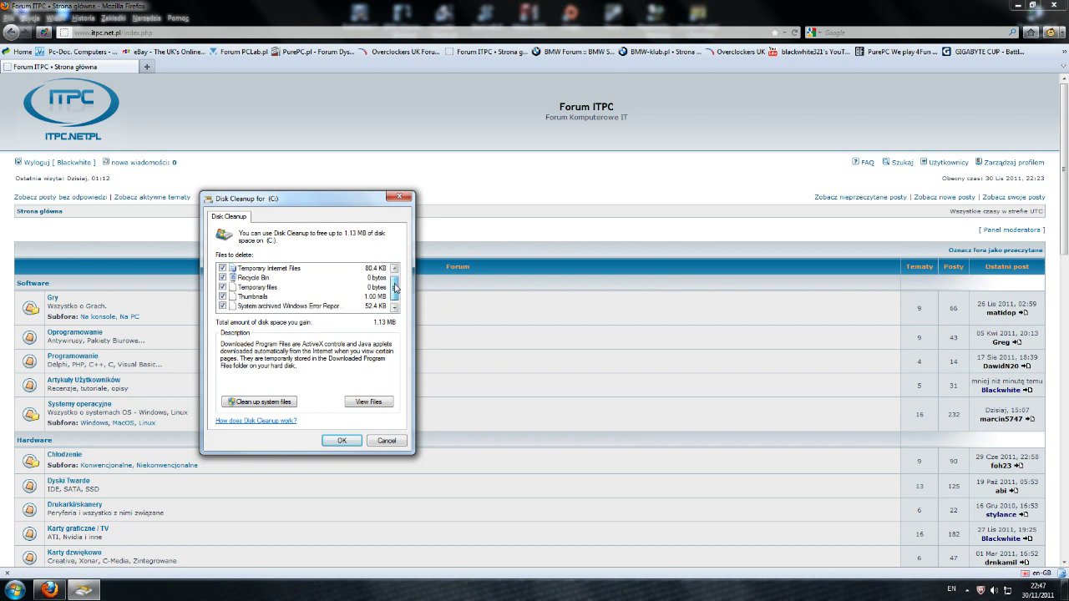
scroll(384, 308, "up", 1)
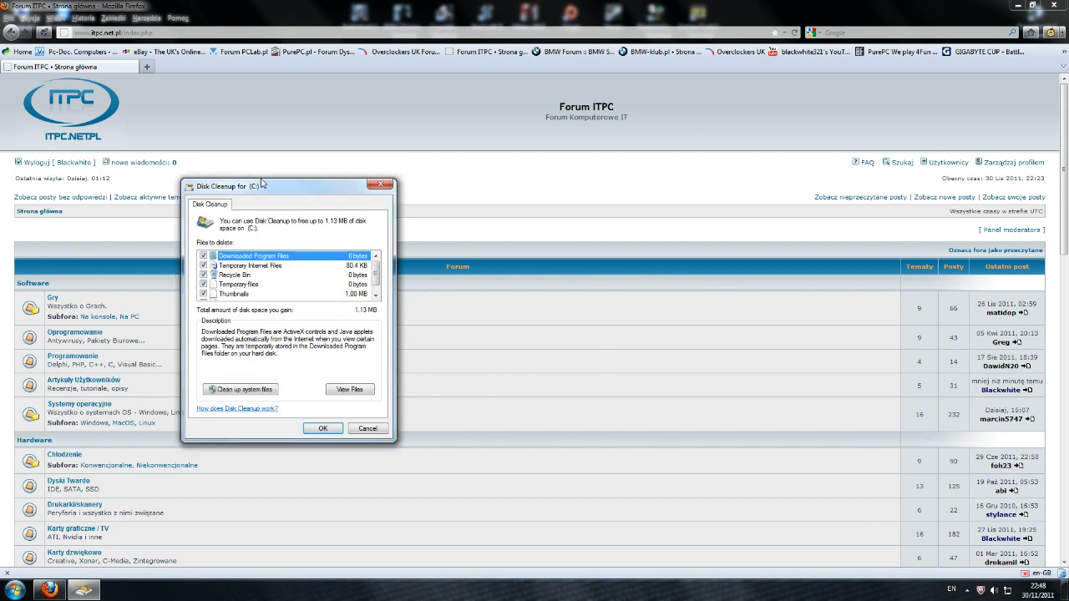
- Start the cleanup of drive C: and permanently delete the selected files
left_click_drag(301, 201, 262, 164)
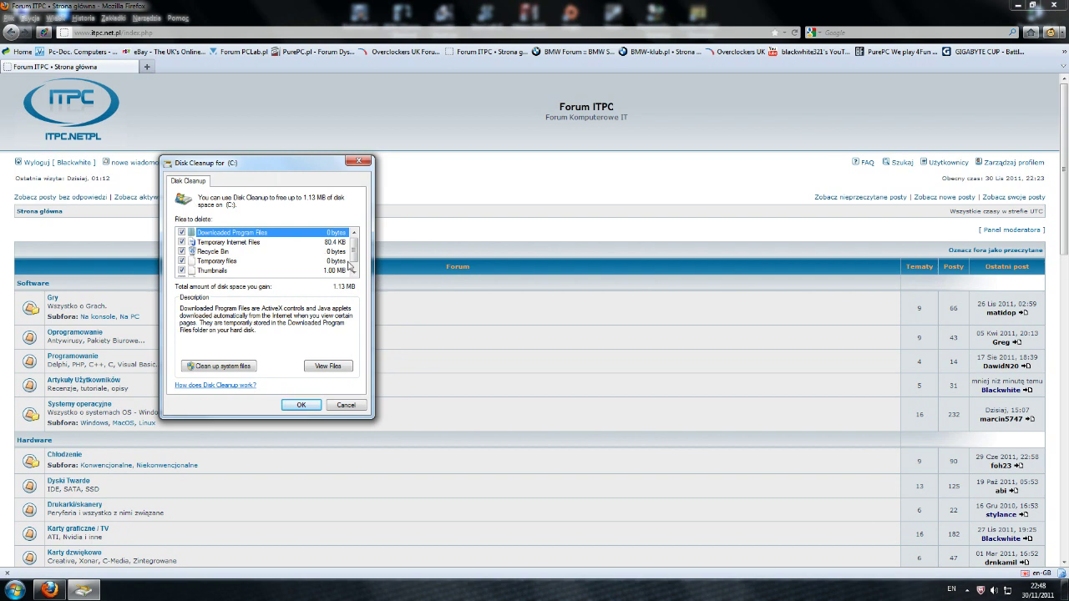
left_click(302, 405)
left_click_drag(507, 243, 469, 236)
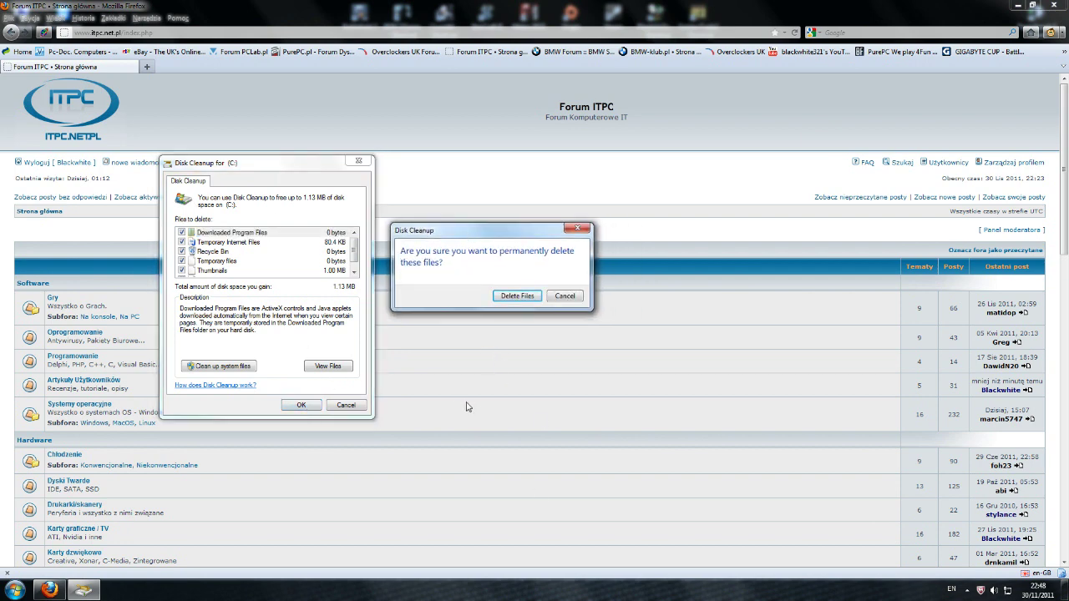
left_click(517, 296)
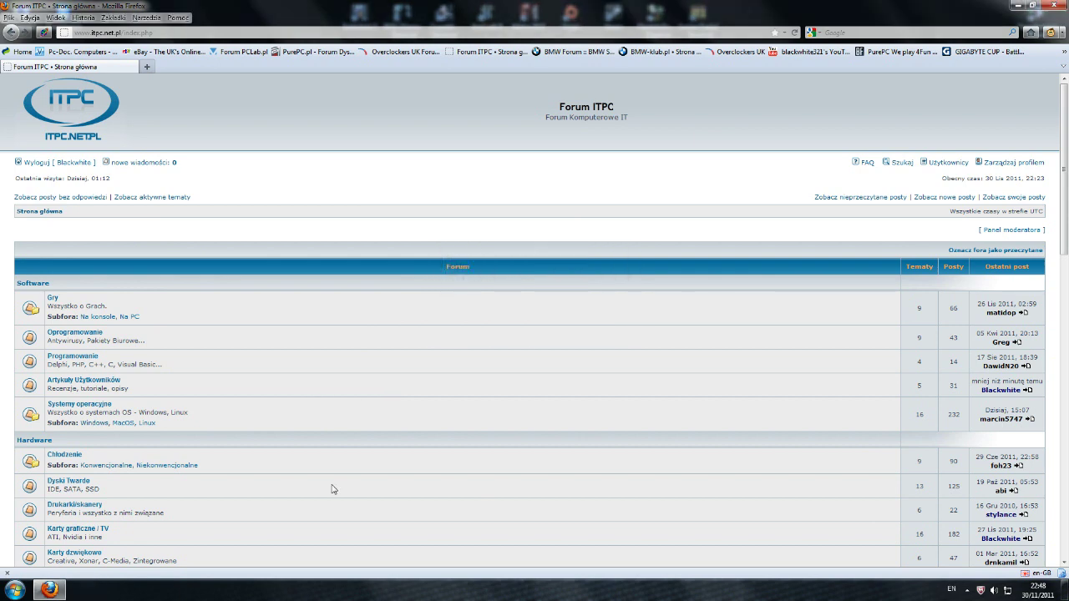
- Minimise the browser, open the desktop's Personalization settings and view the window color options before returning to the main page
left_click(1018, 7)
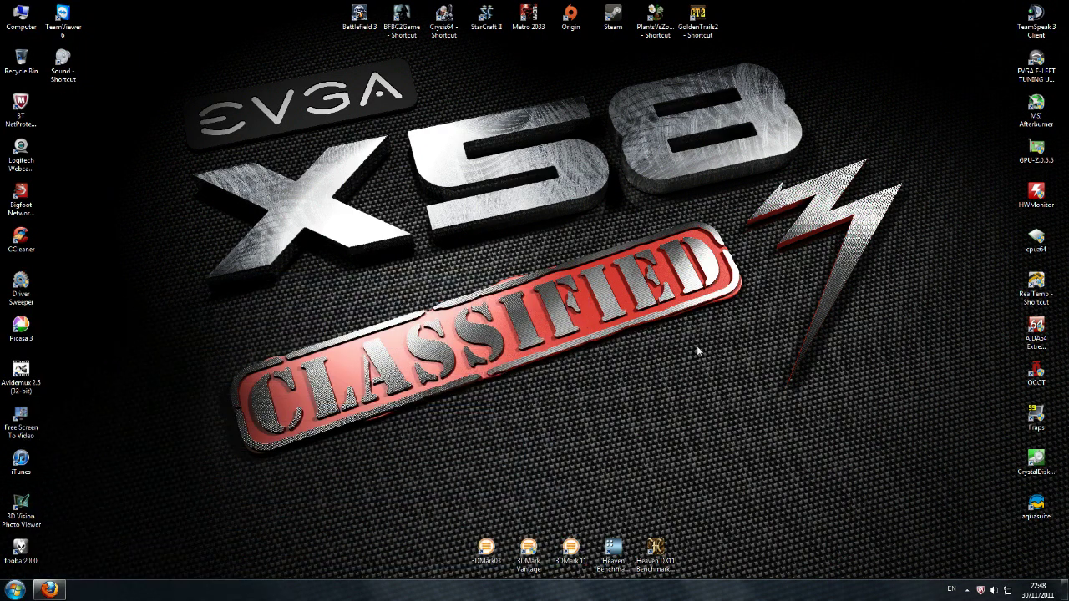
right_click(595, 424)
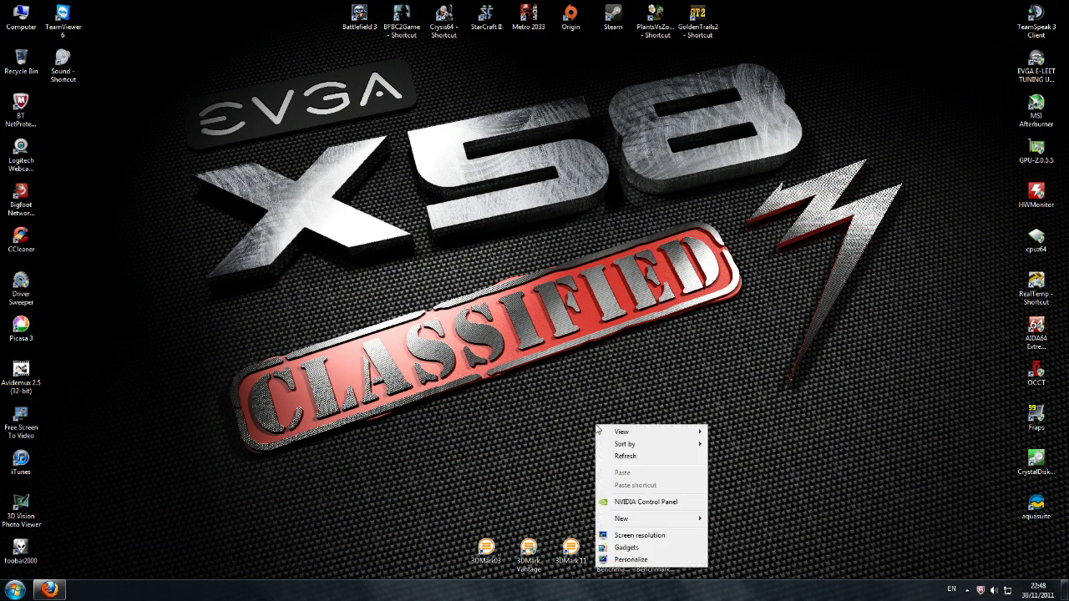
left_click(629, 559)
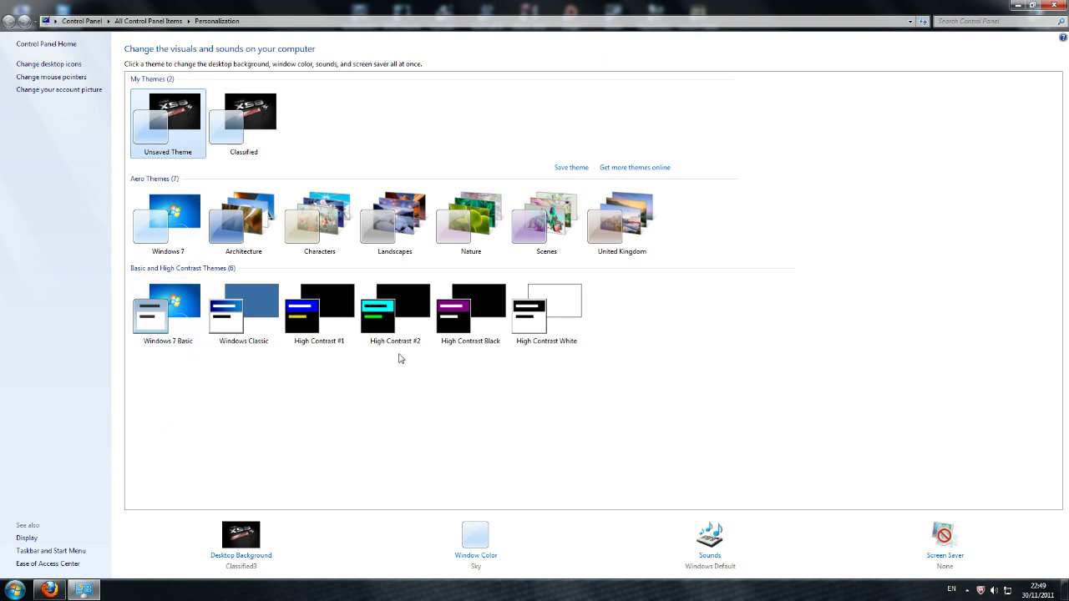
left_click(473, 561)
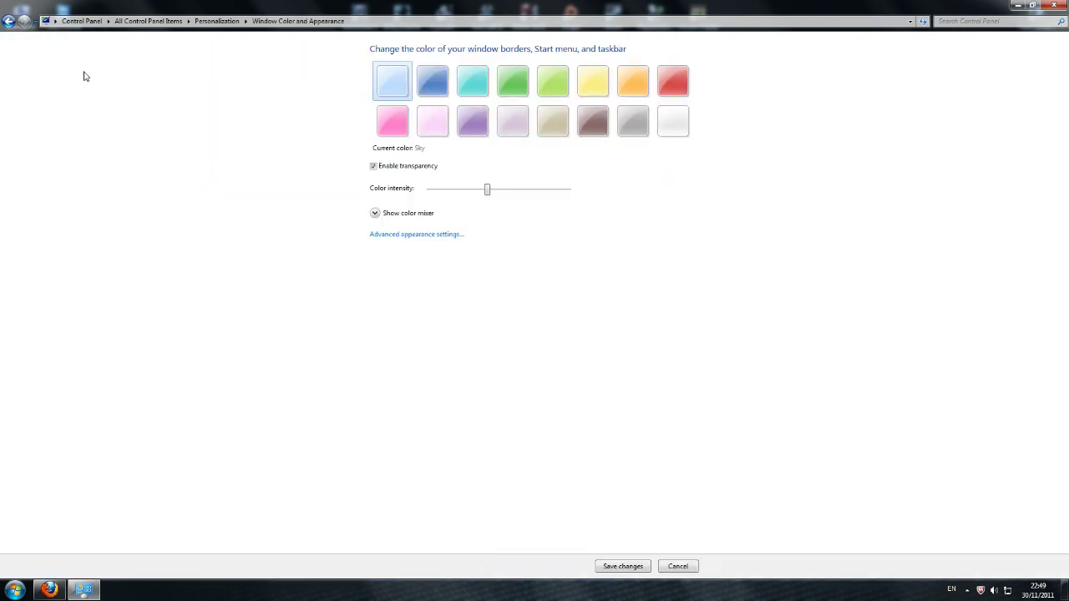
left_click(9, 20)
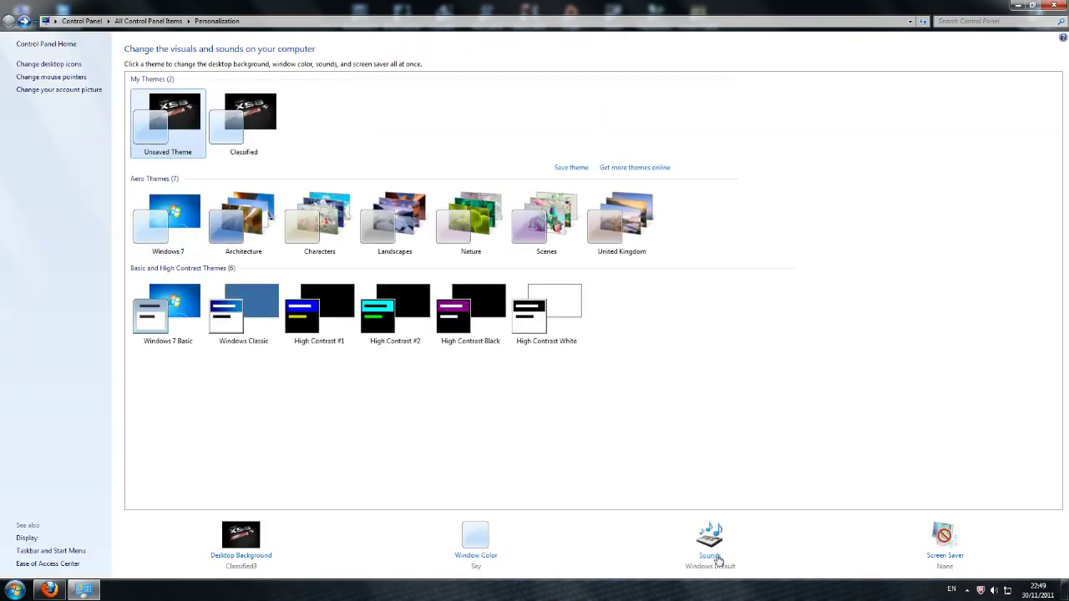
- View the sound scheme settings in Personalization and close them without making changes
left_click(712, 553)
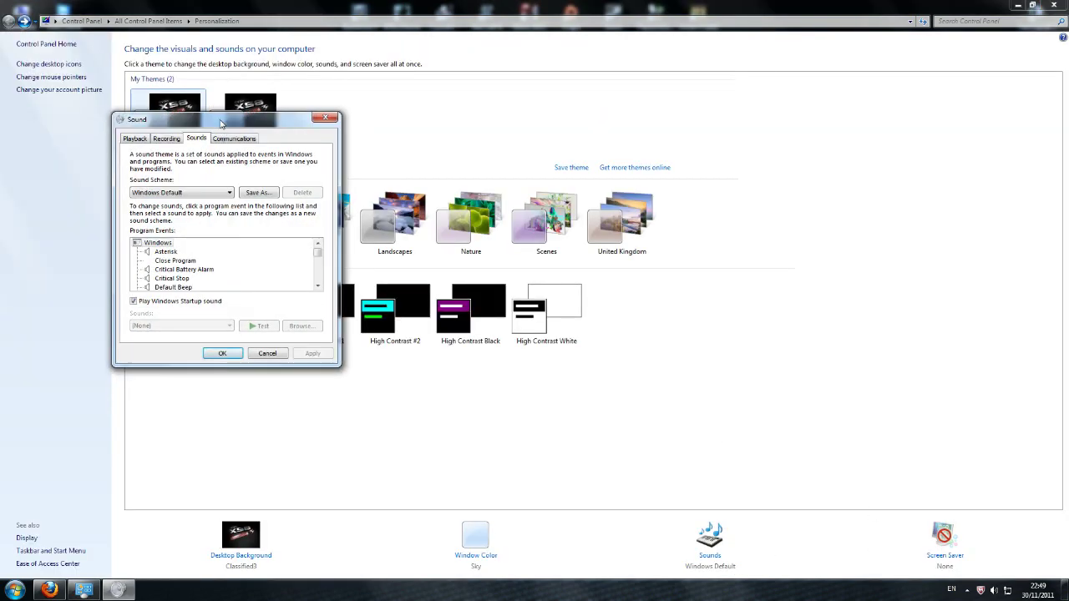
left_click_drag(224, 122, 368, 224)
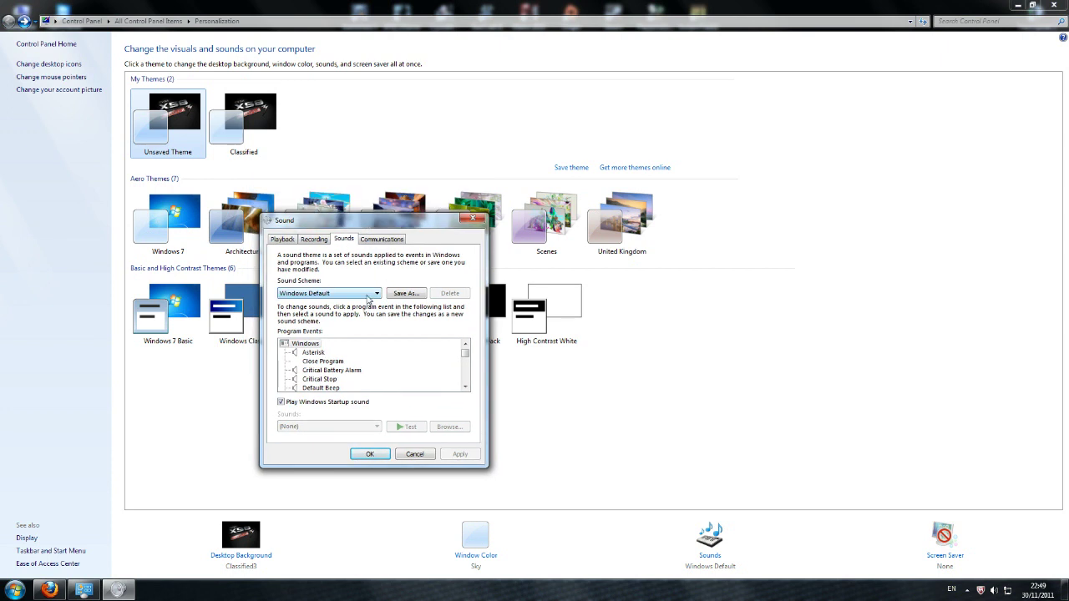
left_click(473, 219)
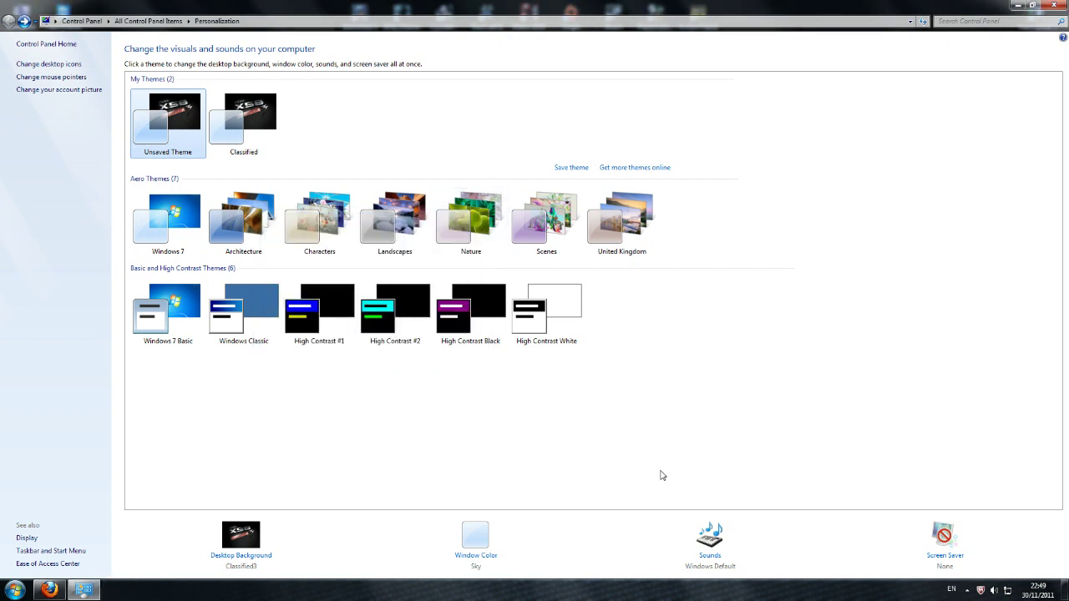
- Check the screen saver settings without changing them, and close the Personalization window
left_click(944, 556)
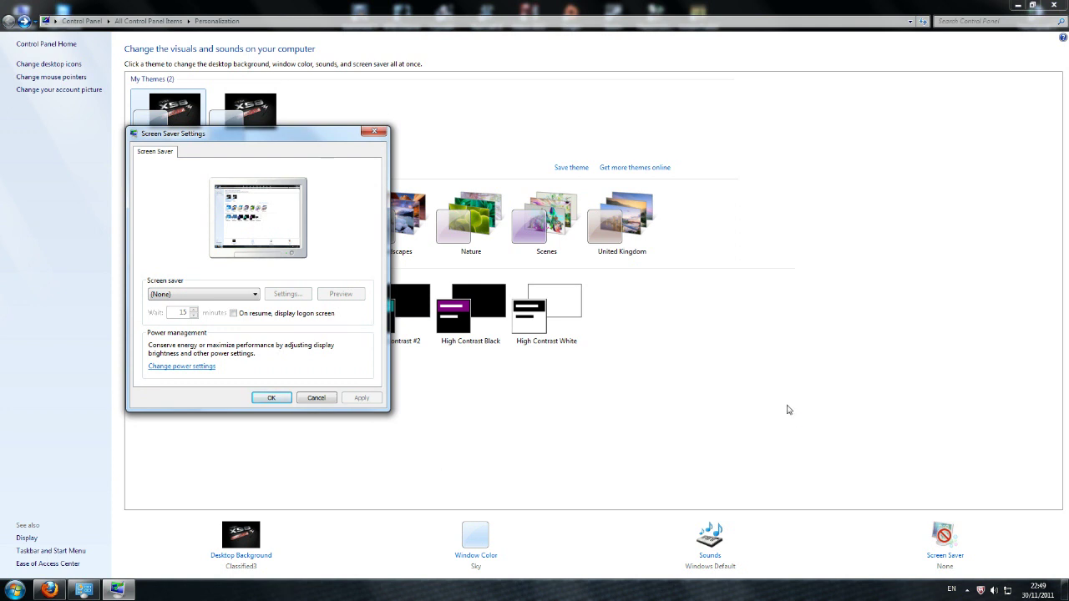
left_click(312, 399)
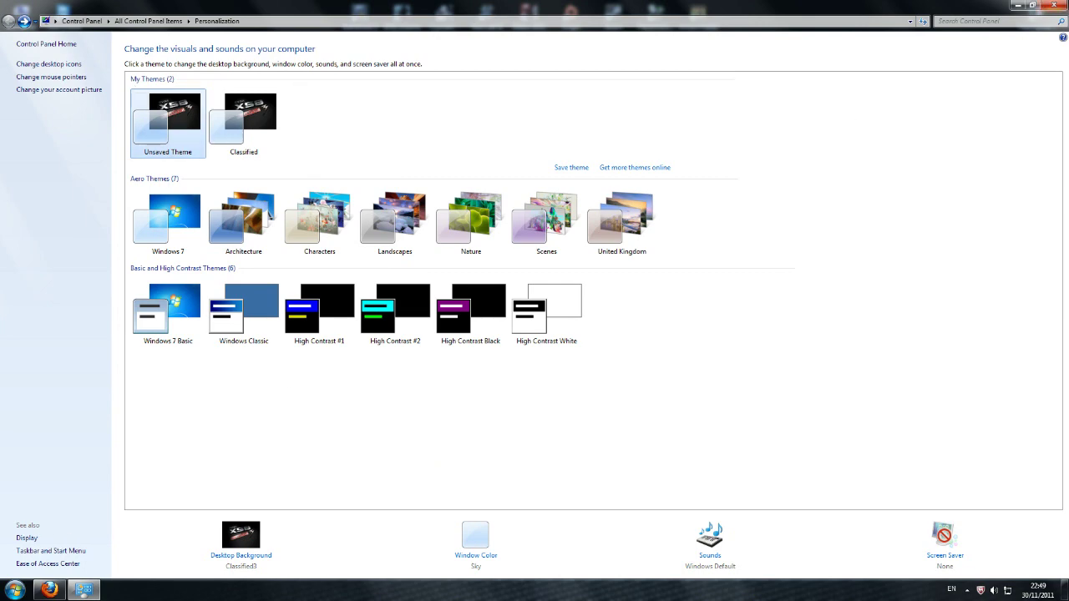
left_click(1055, 4)
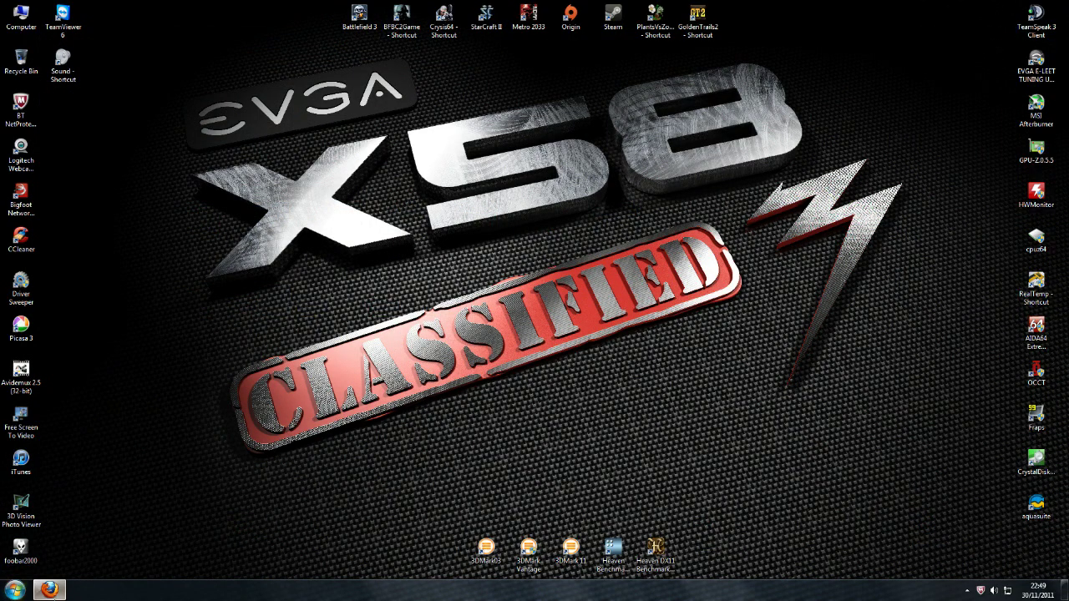
- Launch the System Configuration utility by running msconfig
left_click(16, 591)
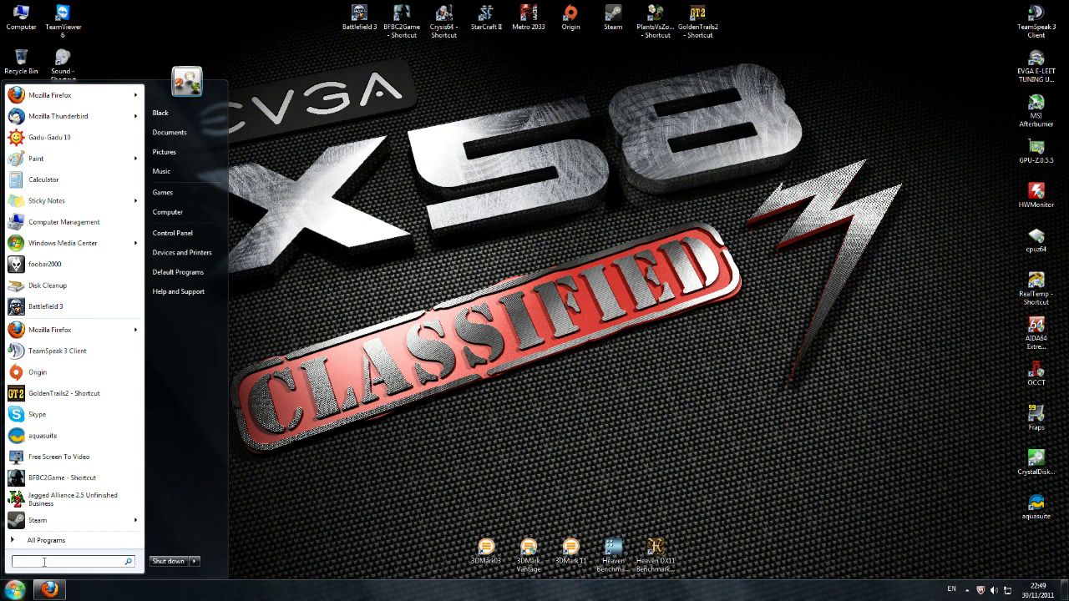
type("m")
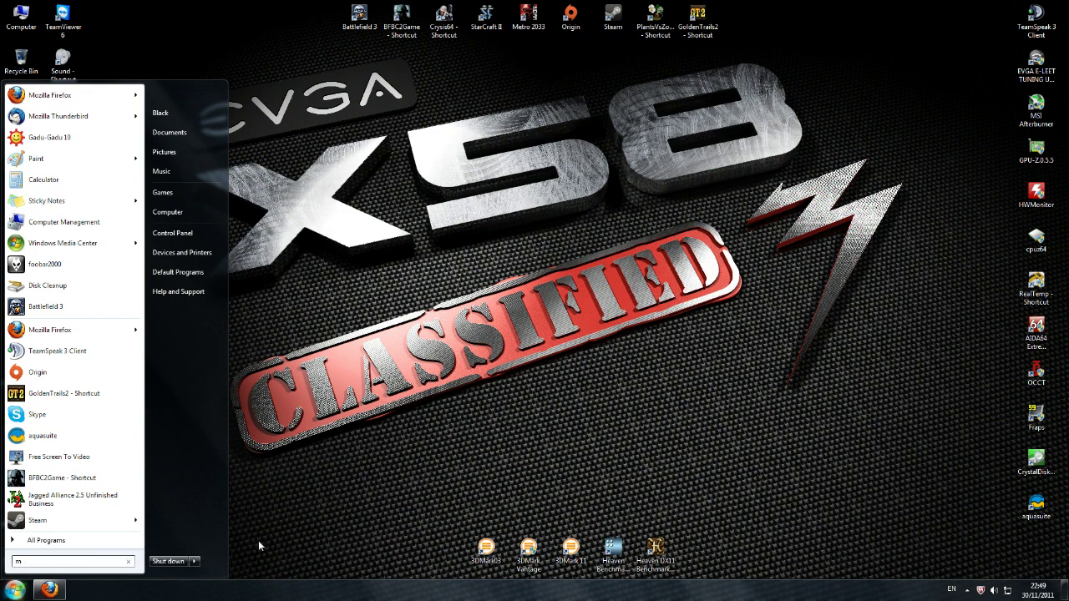
type("sconfig")
key("Return")
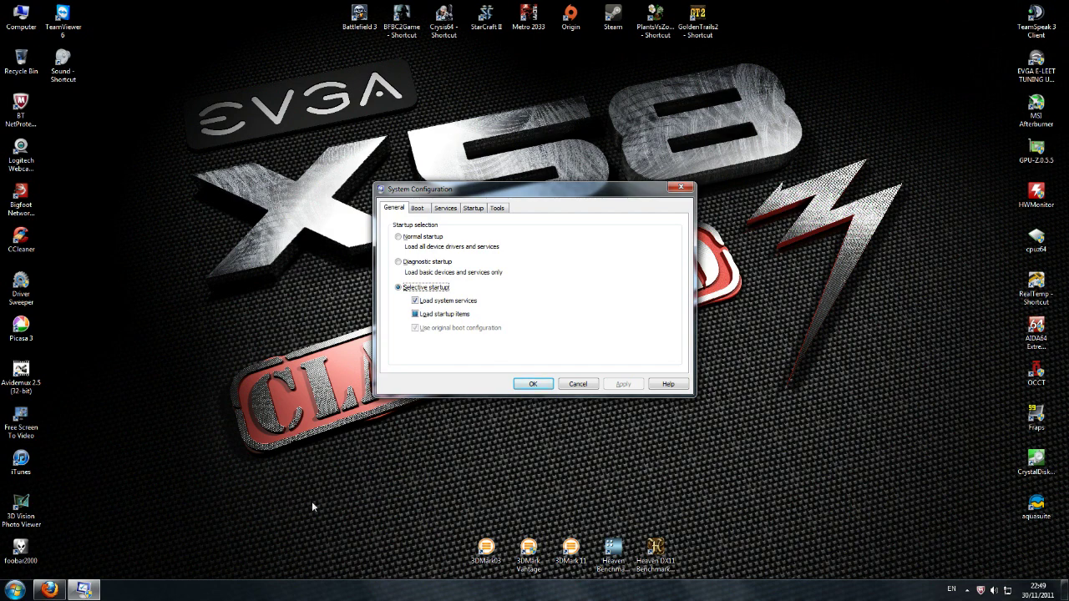
- Enable the number of processors option in the advanced boot options for Windows 7, check the available processor counts, and confirm
left_click(422, 212)
left_click_drag(469, 191, 402, 183)
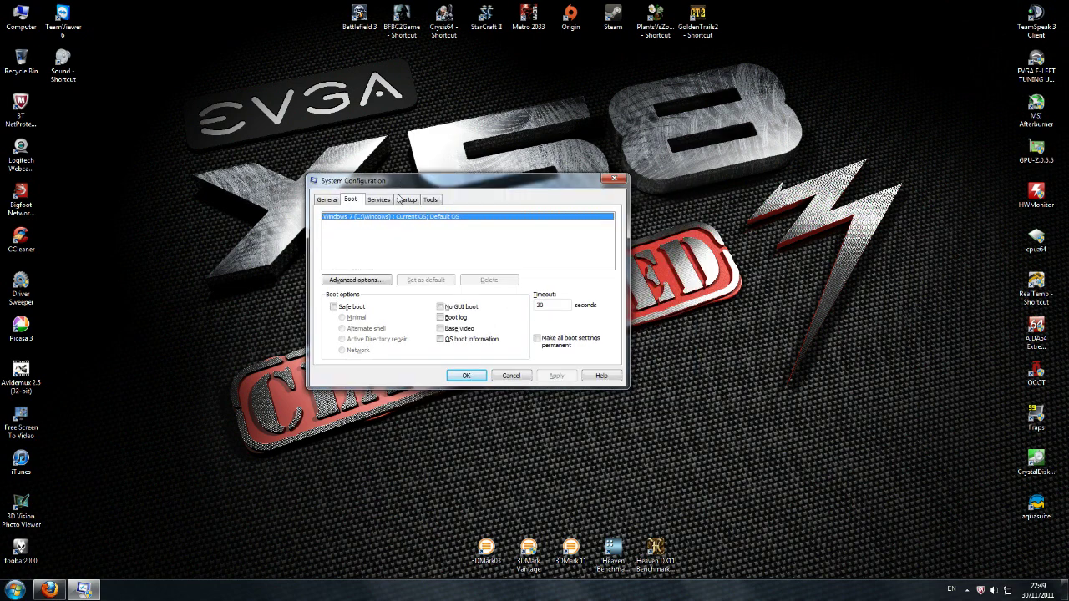
left_click(356, 280)
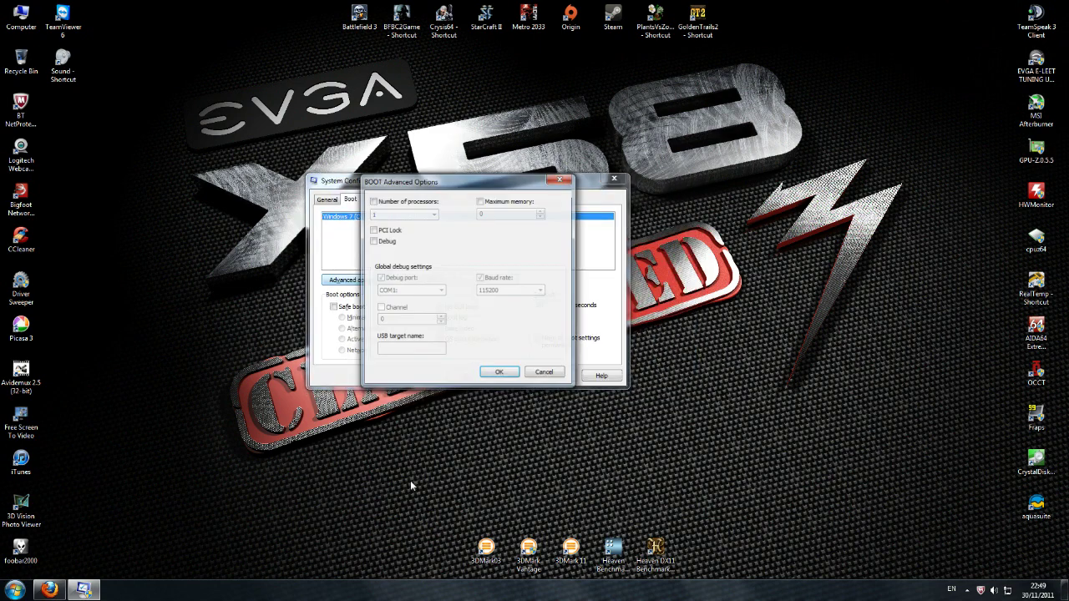
left_click(373, 201)
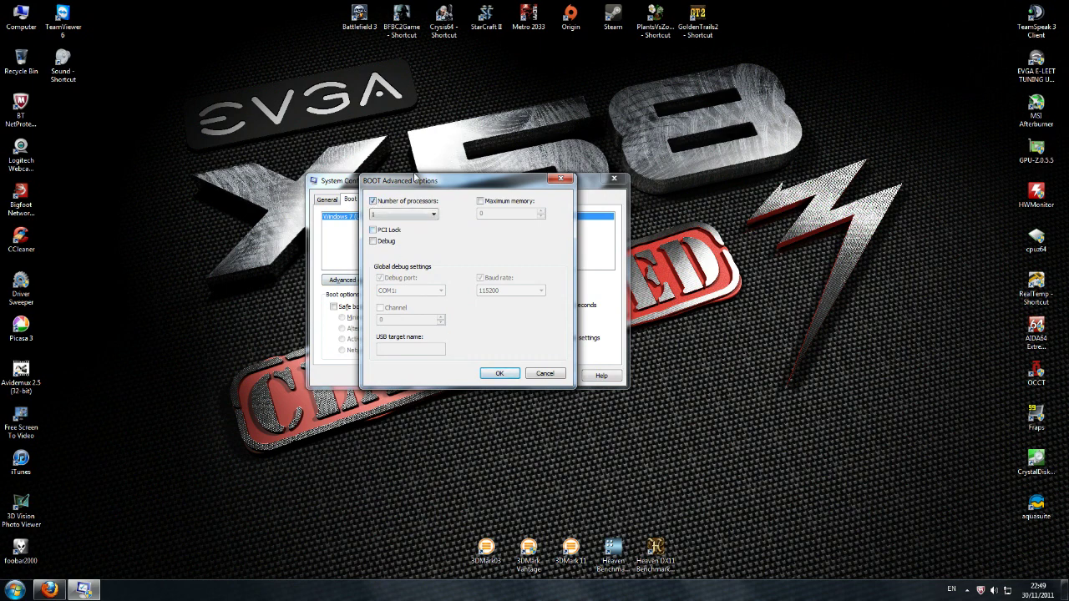
left_click(433, 215)
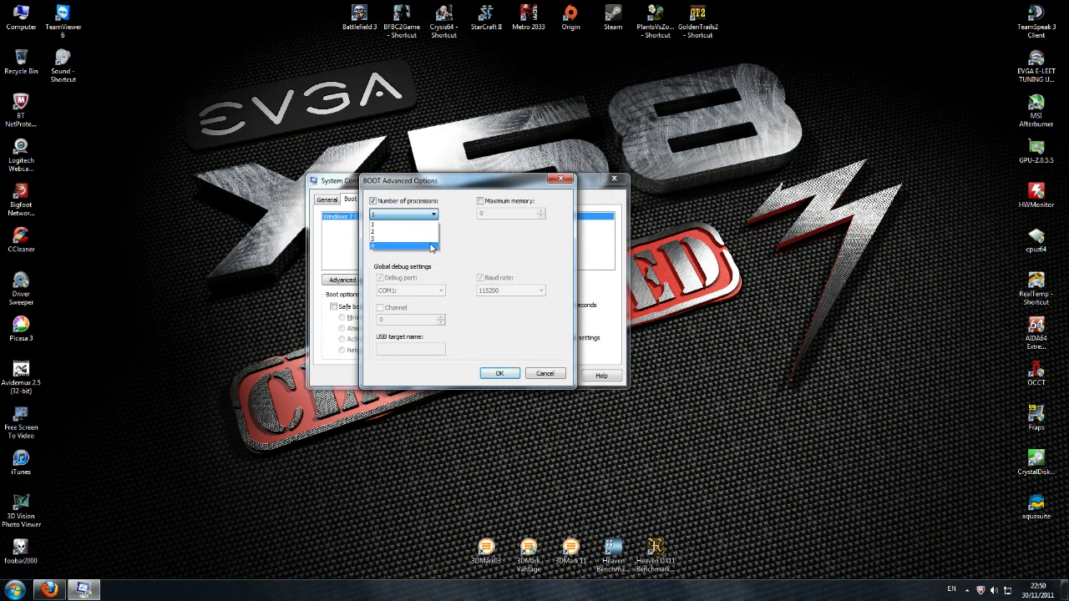
left_click(375, 209)
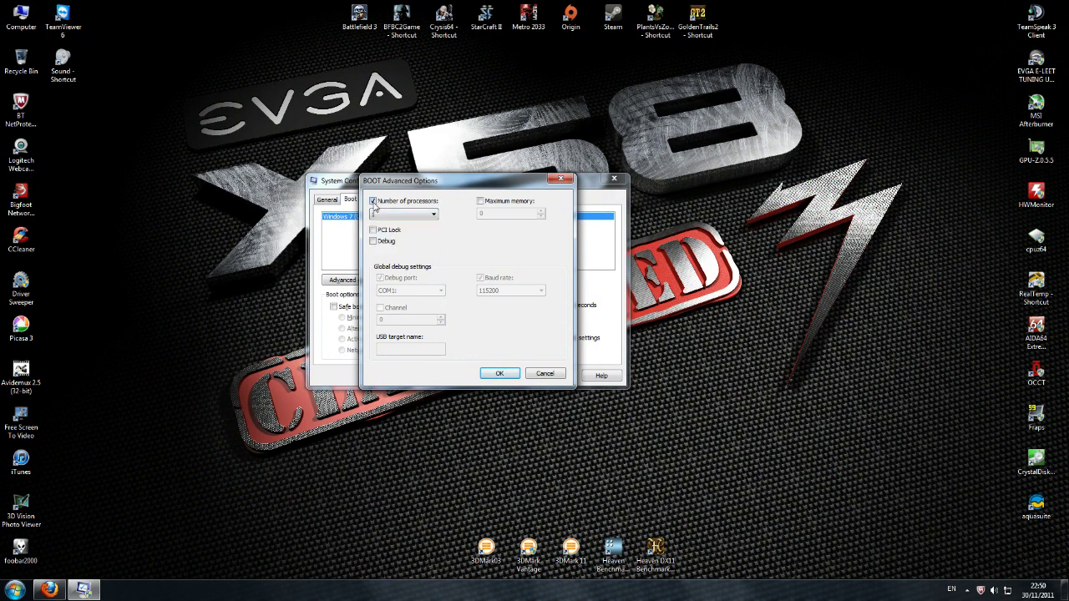
left_click(499, 373)
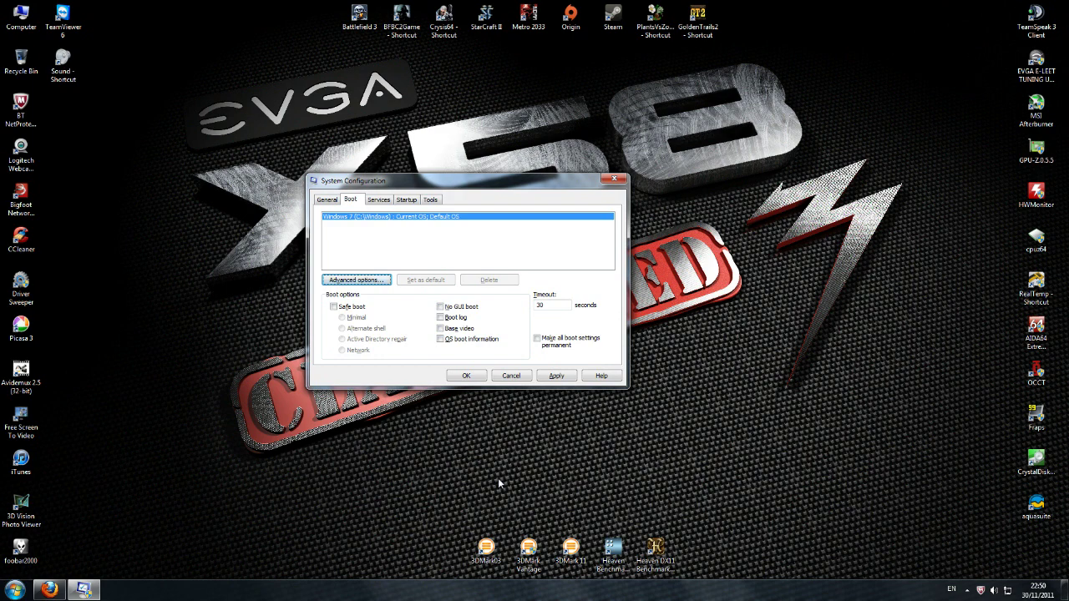
- Review the services and startup items, fitting the Startup Item, Manufacturer and Command columns to their full contents
left_click(373, 202)
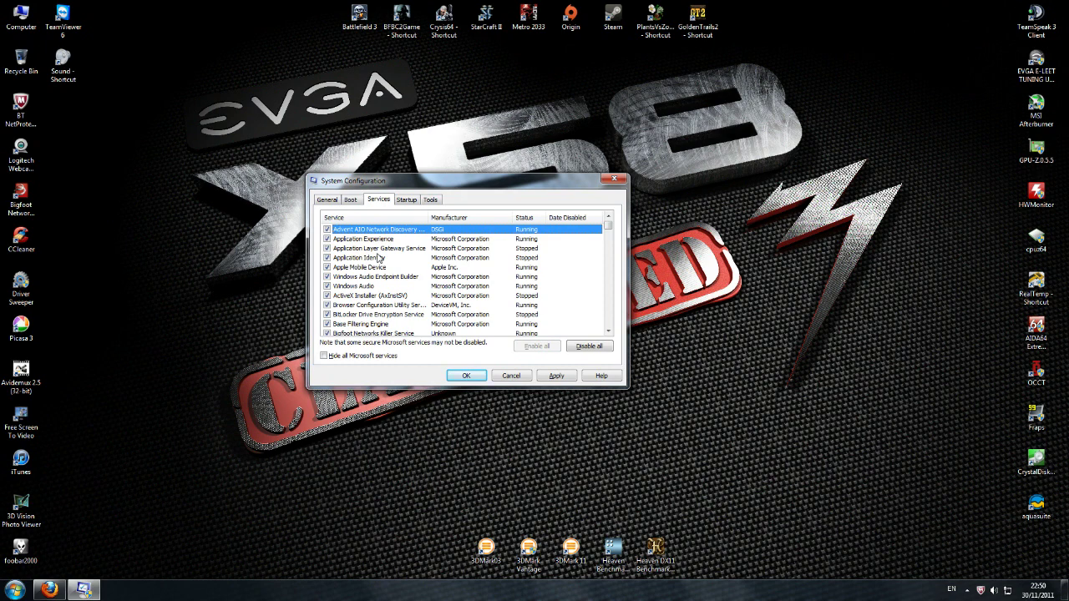
left_click(401, 204)
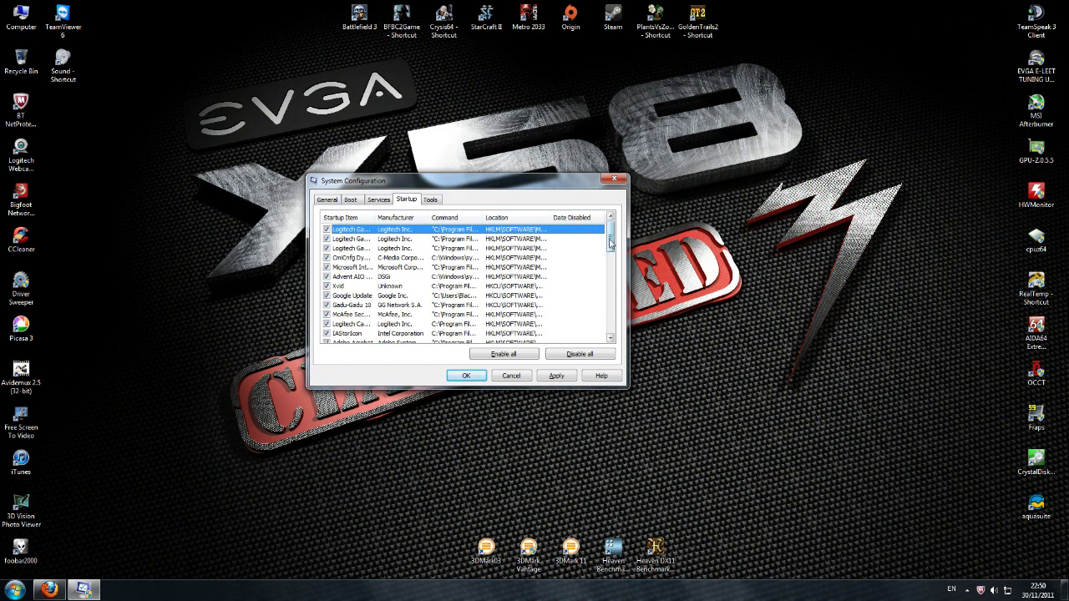
left_click_drag(611, 242, 612, 261)
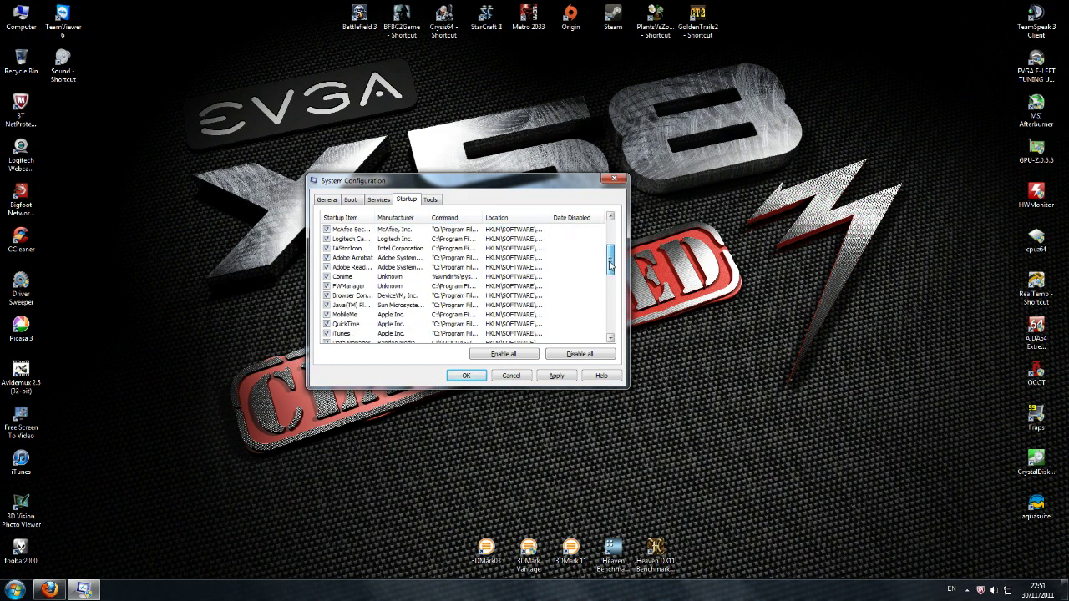
double_click(374, 218)
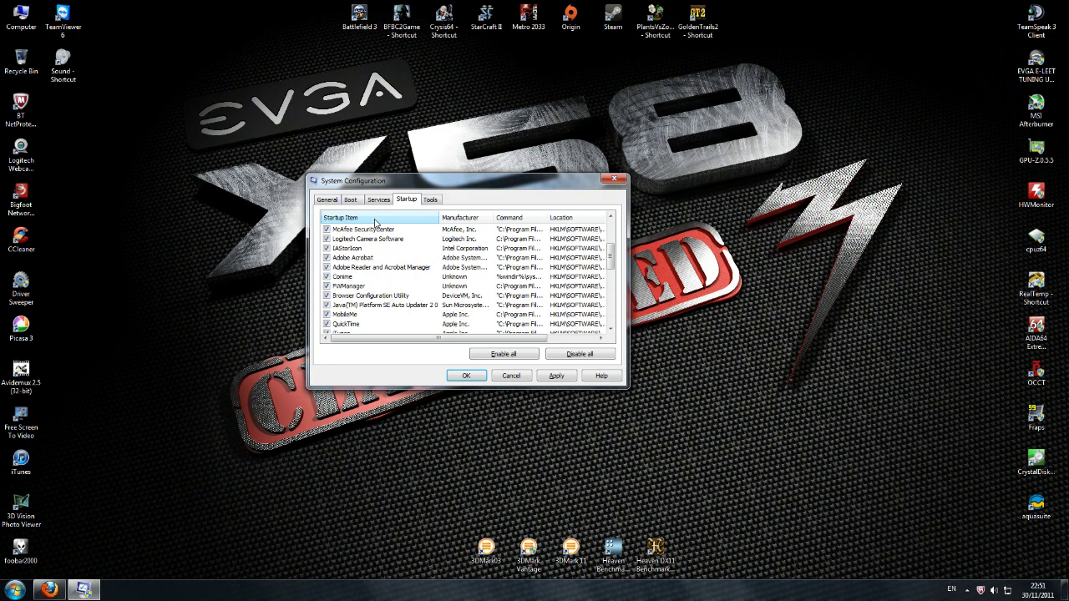
double_click(494, 218)
double_click(581, 218)
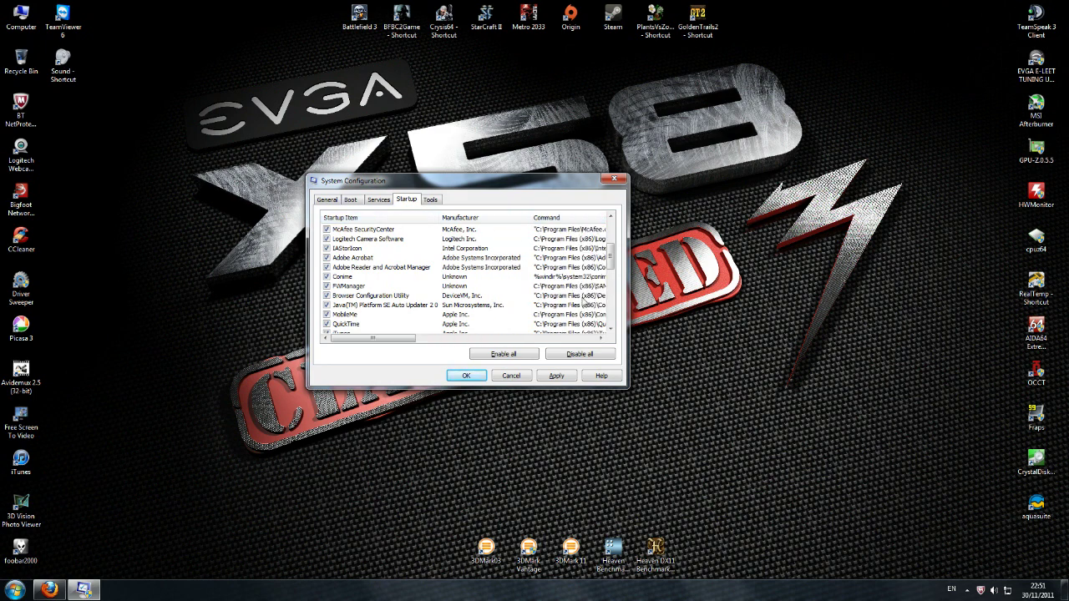
- Review the startup programs without keeping any change to Microsoft IntelliType Pro, and close System Configuration
scroll(609, 265, "down", 1)
left_click_drag(610, 265, 611, 235)
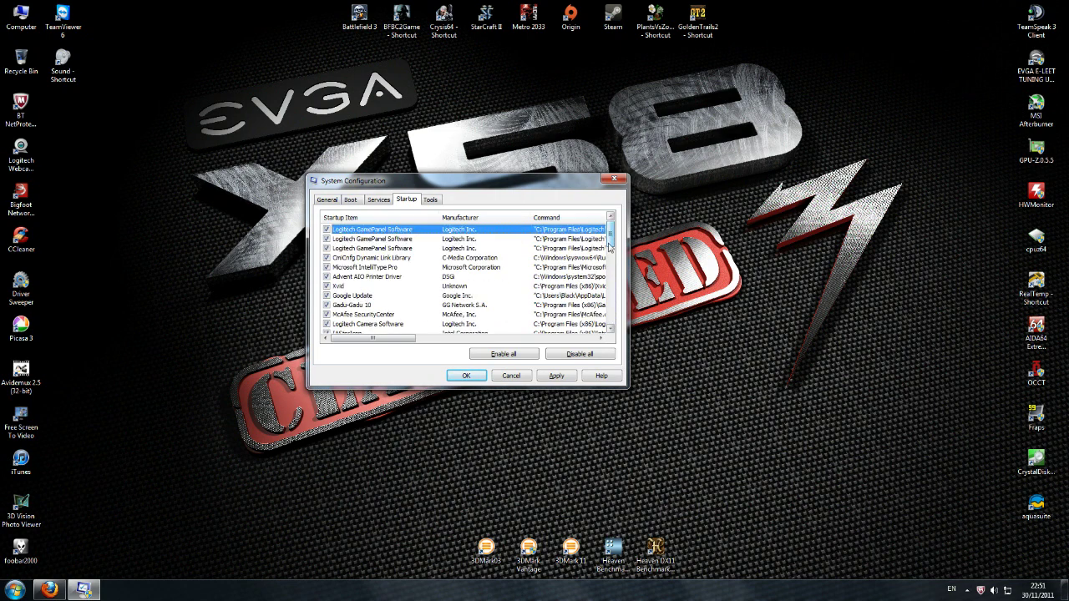
left_click_drag(505, 182, 513, 162)
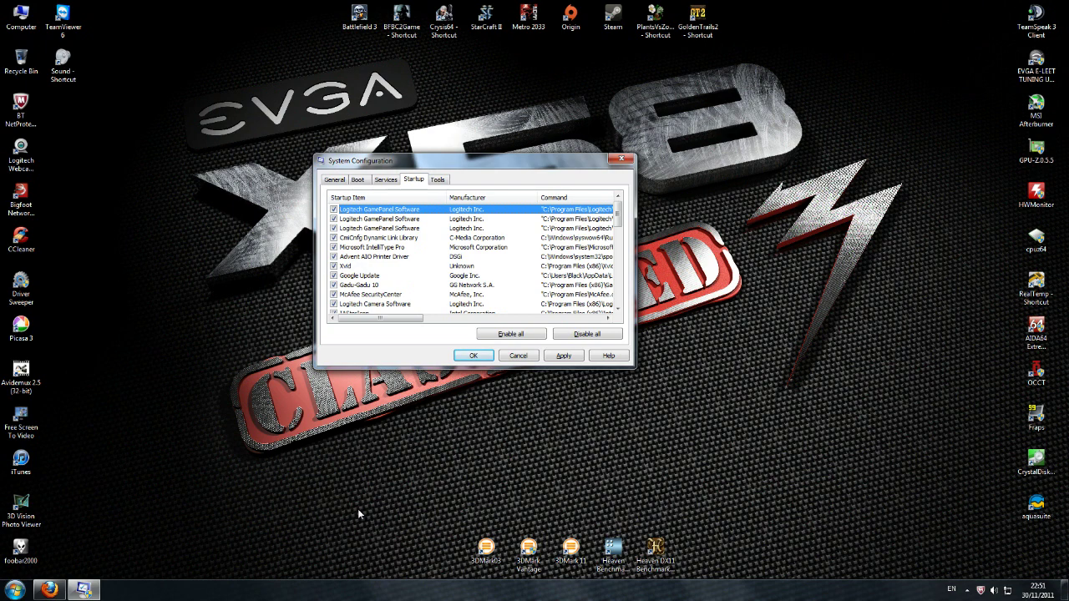
left_click(334, 247)
left_click(334, 247)
left_click_drag(511, 166, 483, 200)
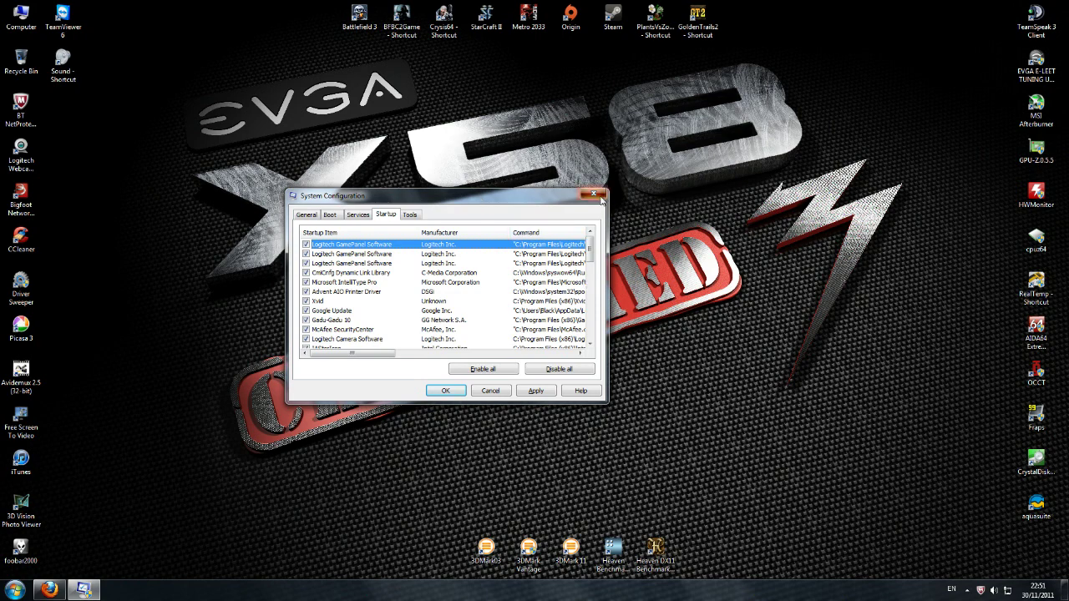
left_click(594, 195)
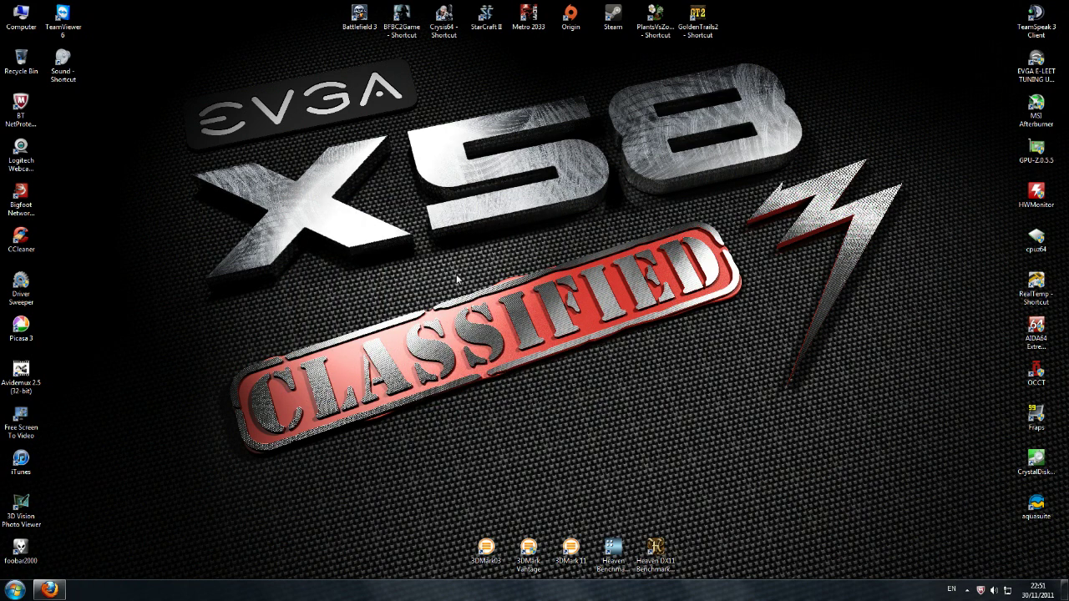
- Add the Clock, Currency and CPU Meter gadgets to the desktop from the gadget gallery
right_click(828, 413)
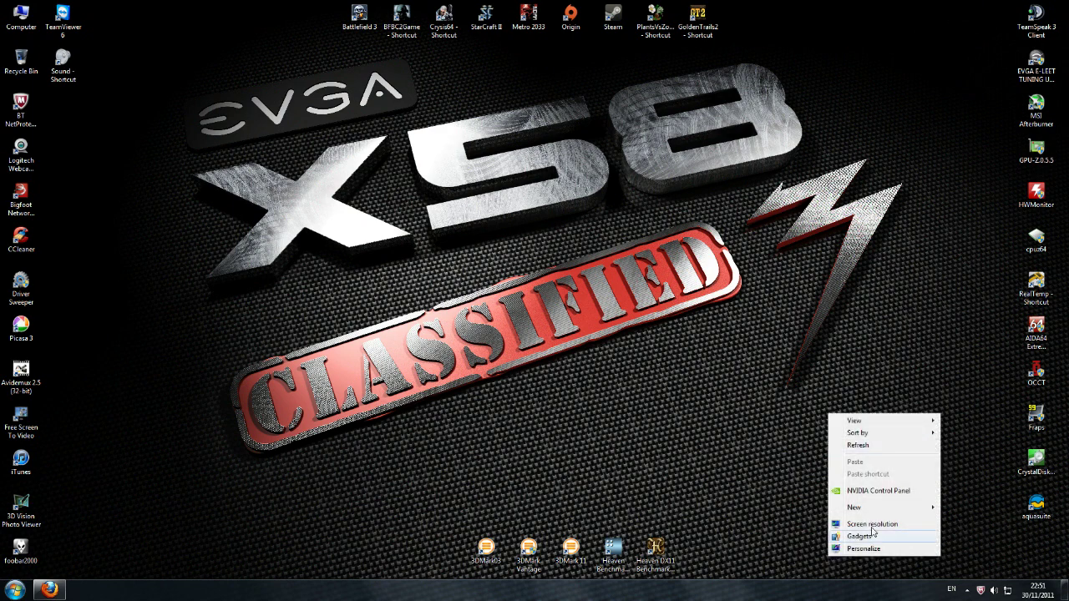
left_click(861, 537)
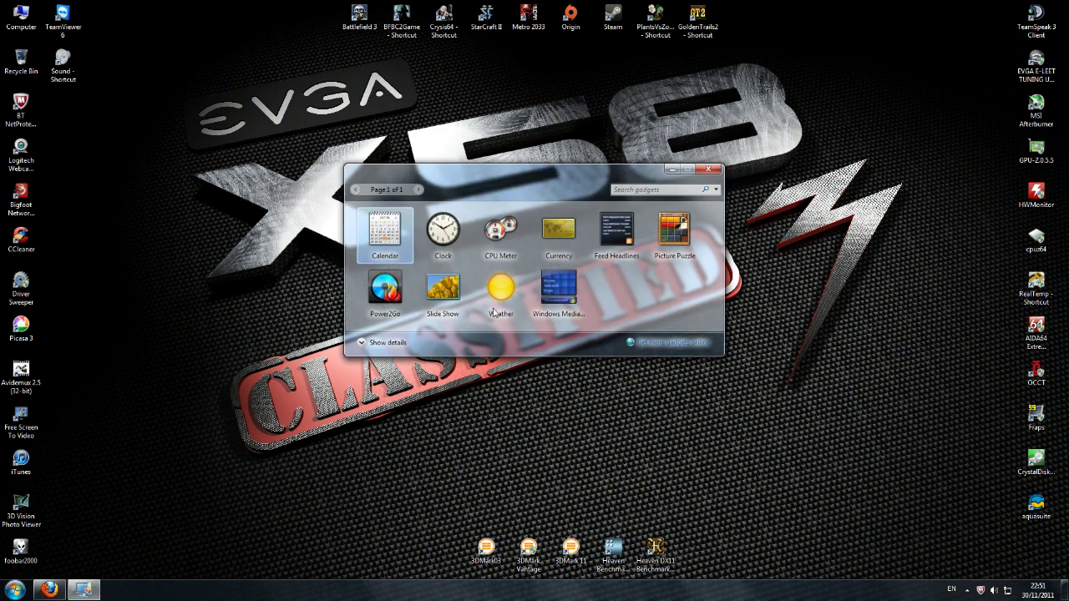
double_click(449, 240)
left_click_drag(559, 231, 959, 197)
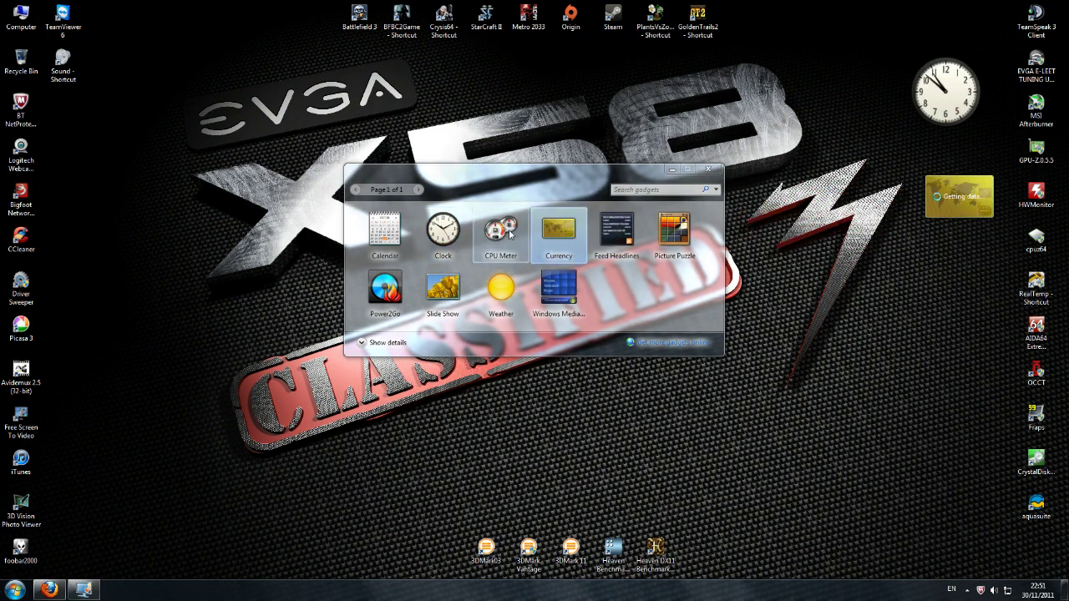
left_click_drag(501, 232, 951, 334)
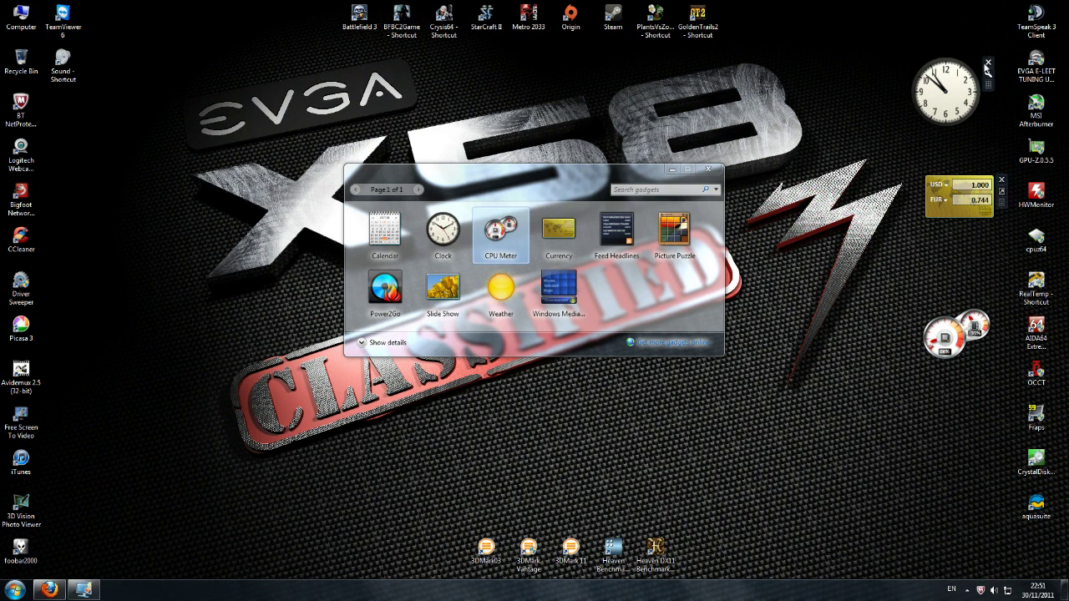
- Remove the Clock, Currency and CPU Meter gadgets from the desktop and close the gadget gallery
left_click(989, 64)
left_click(1001, 182)
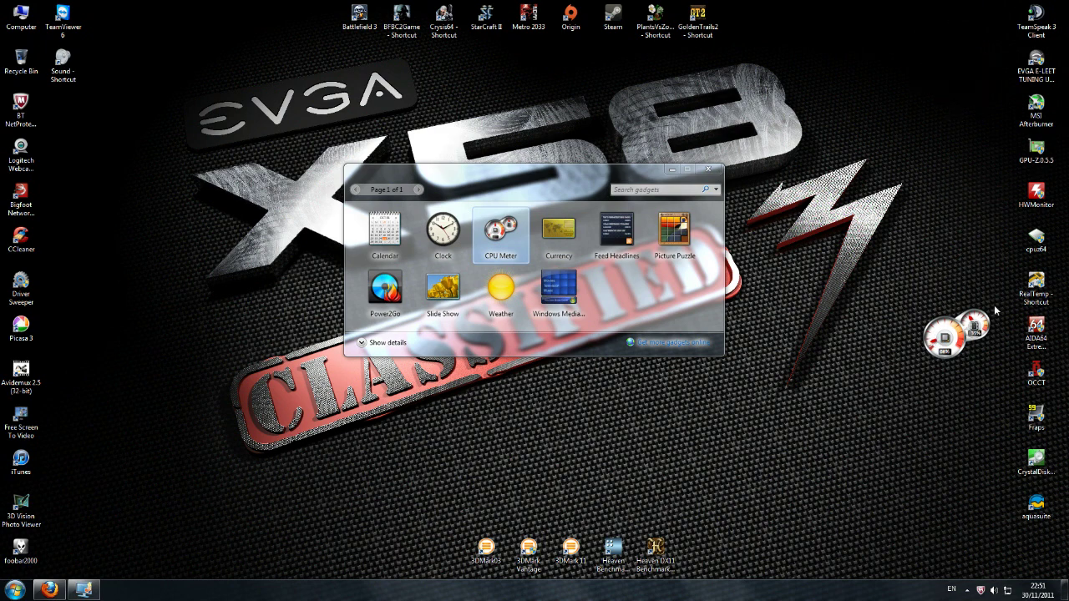
left_click(998, 313)
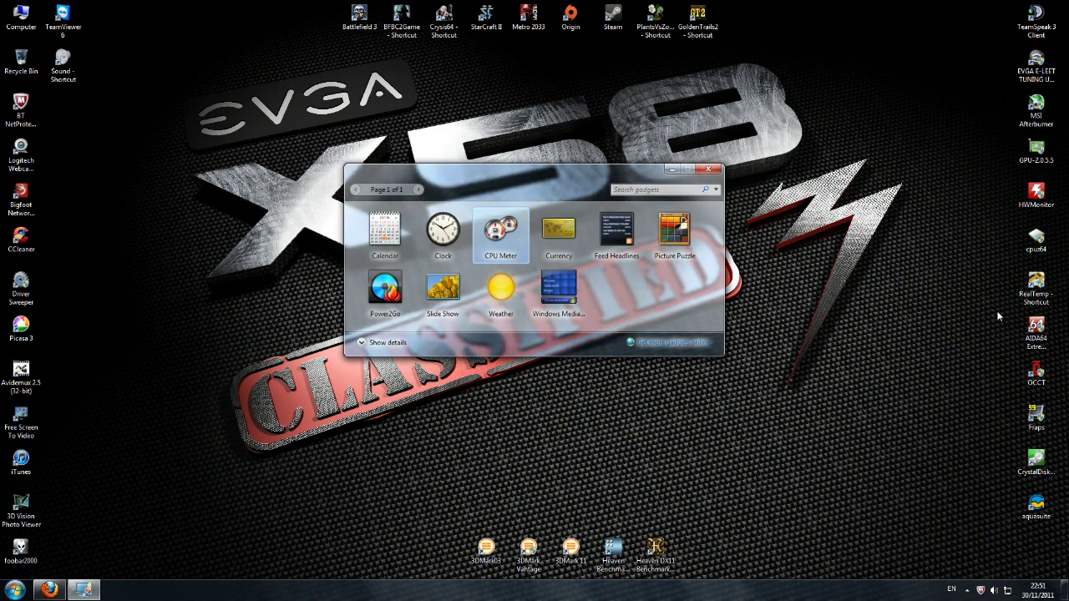
left_click(708, 169)
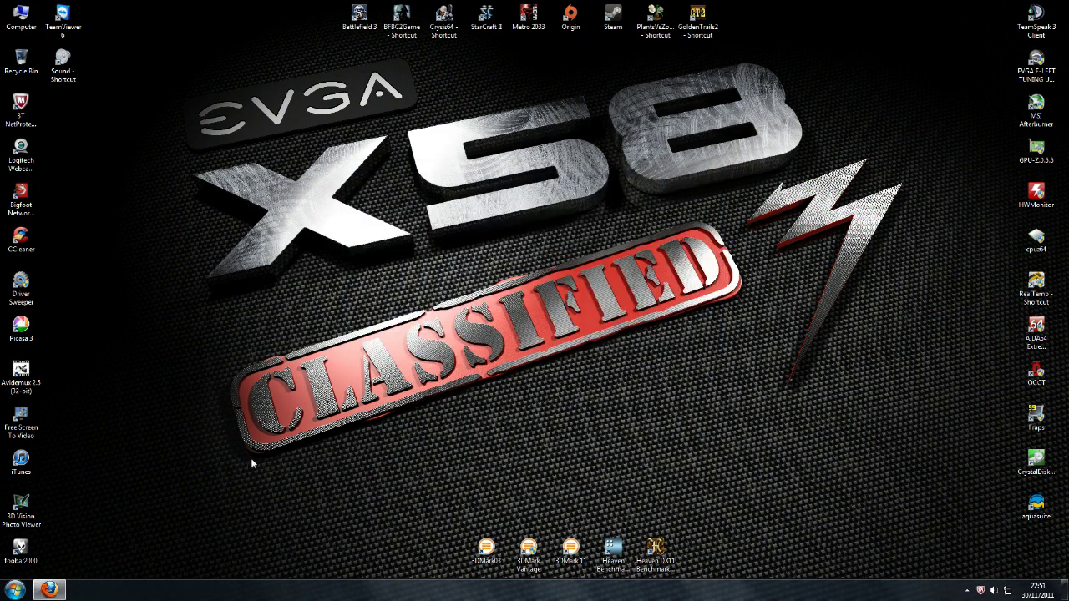
- Open Control Panel, check the Windows Firewall status, and return to all Control Panel items
left_click(40, 590)
left_click(28, 590)
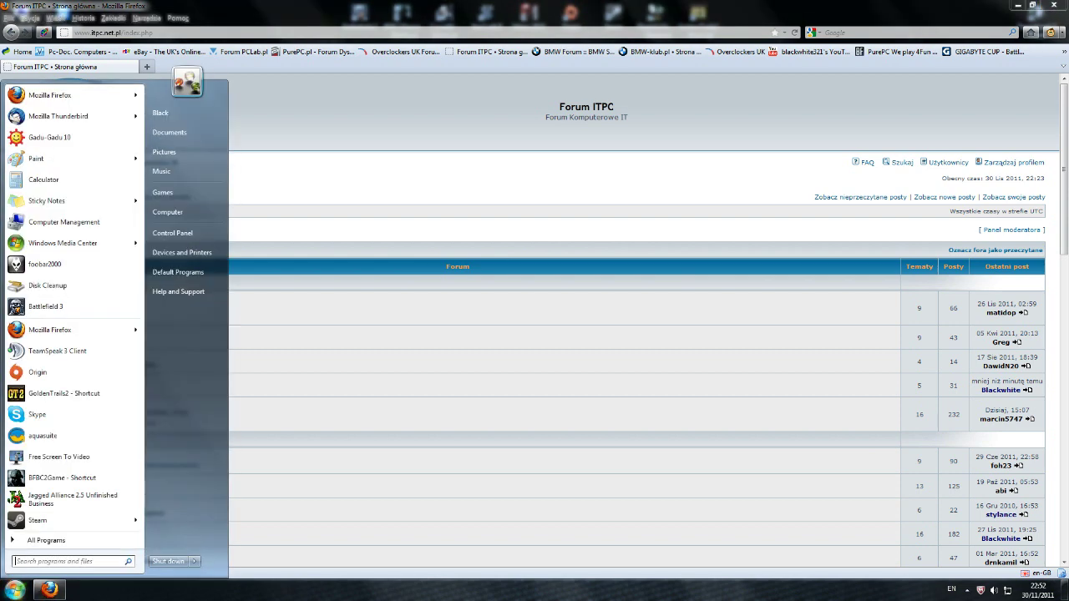
left_click(172, 237)
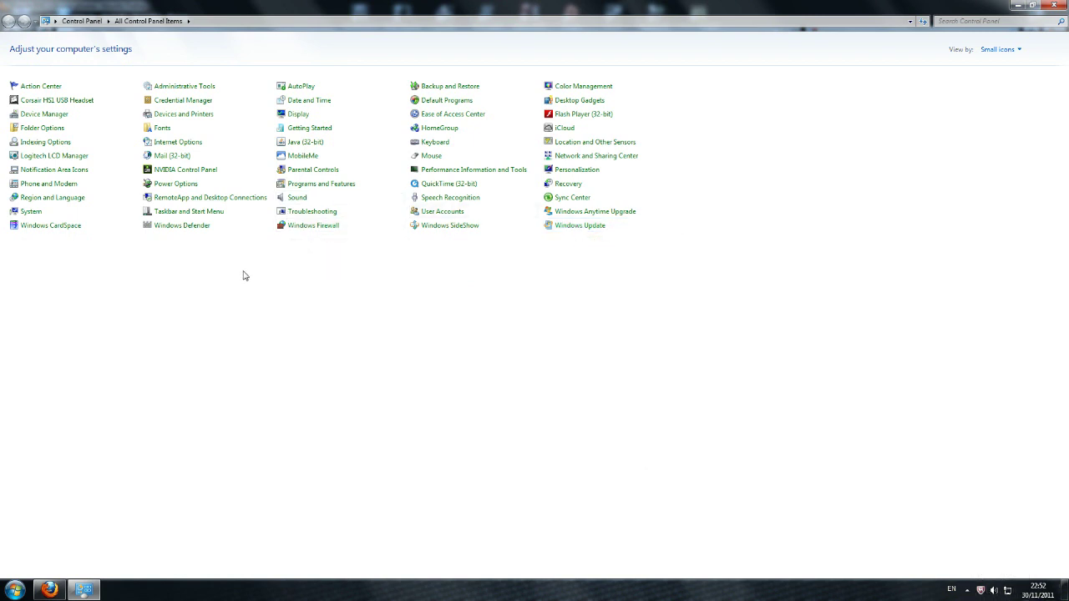
left_click(300, 230)
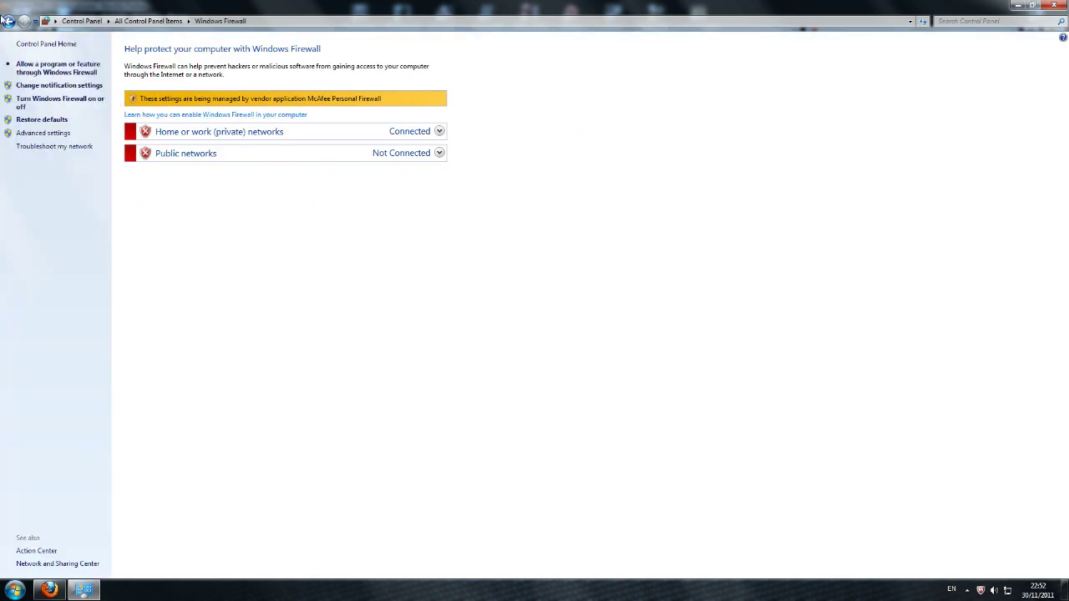
left_click(10, 23)
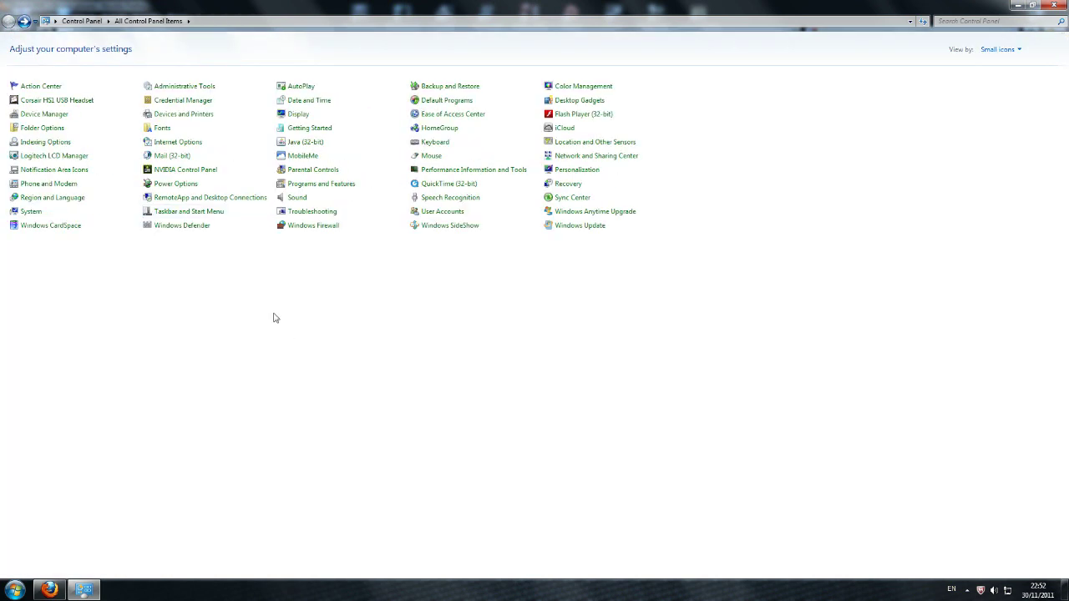
- Check whether Windows Defender is turned on, dismiss its message, and close Control Panel
left_click(186, 227)
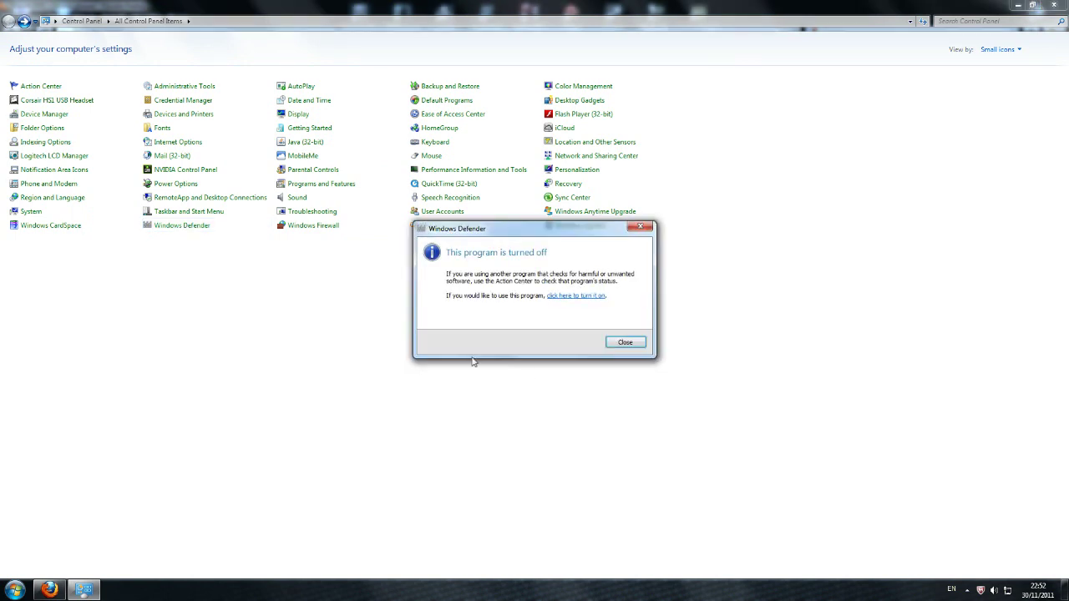
left_click(626, 343)
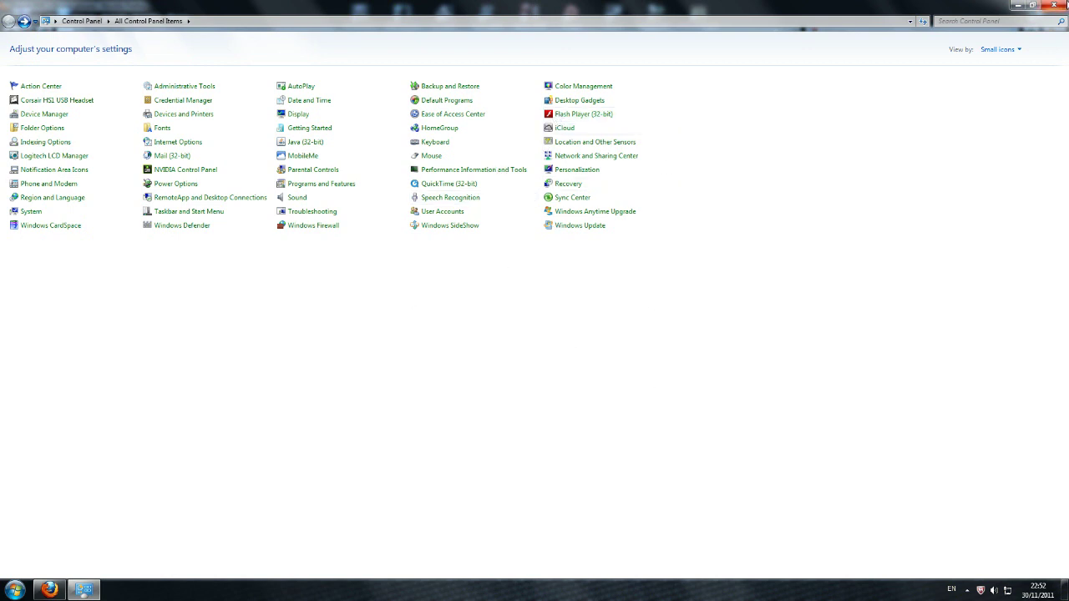
left_click(1061, 5)
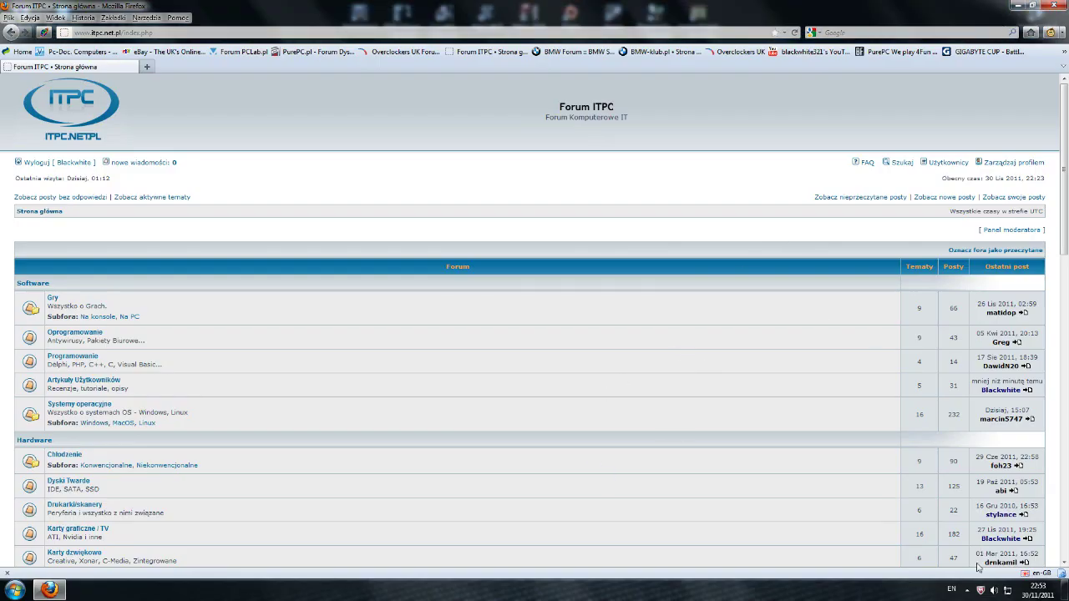
- Check the hidden notification area icons and minimise the Firefox window to get back to the desktop
left_click(967, 589)
left_click(809, 527)
left_click(1019, 5)
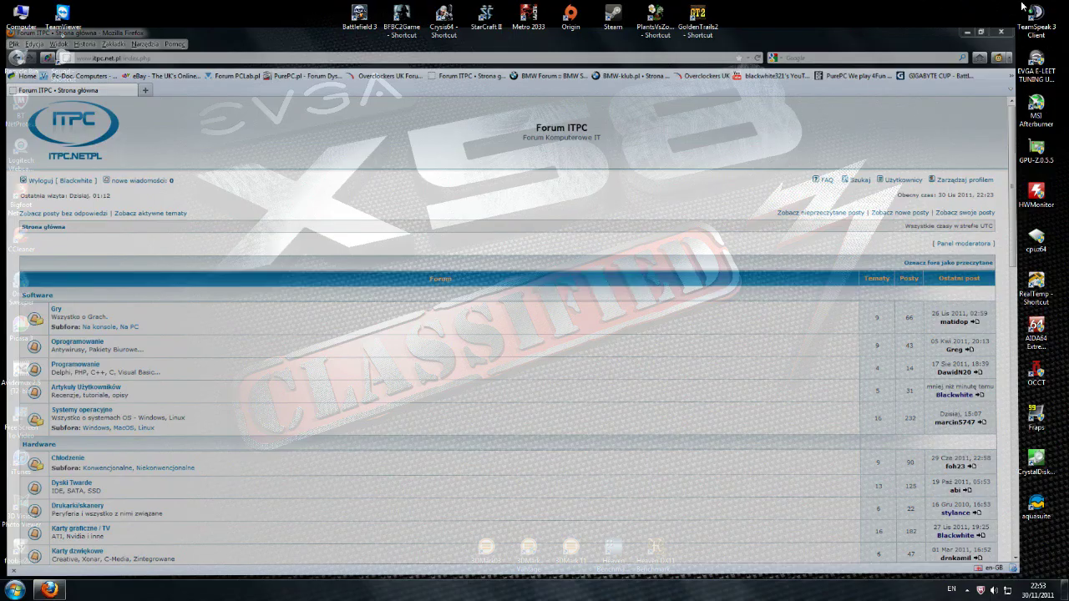
left_click(15, 591)
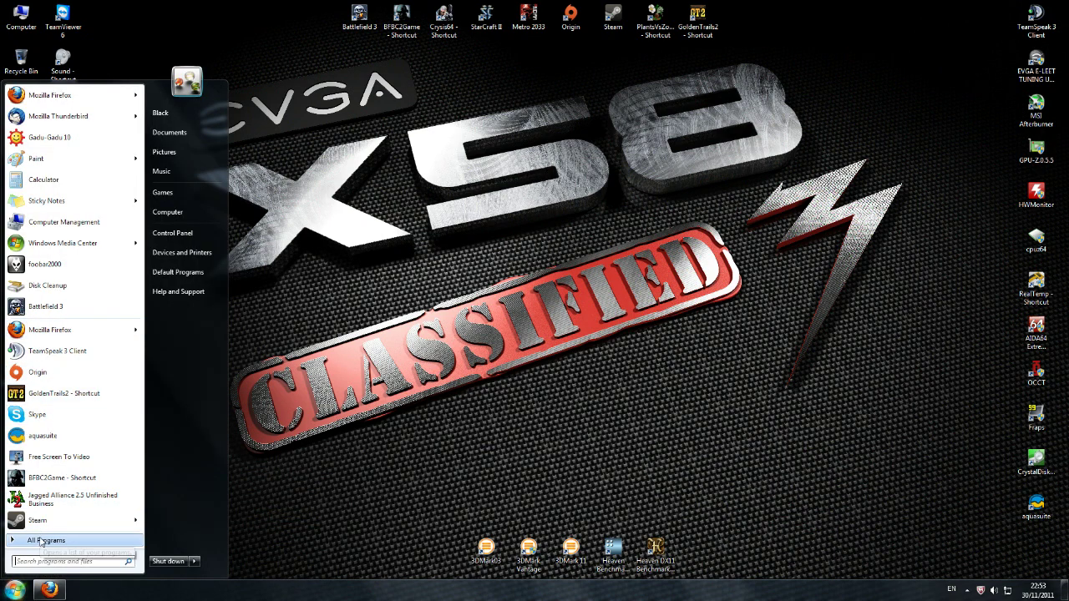
left_click(359, 252)
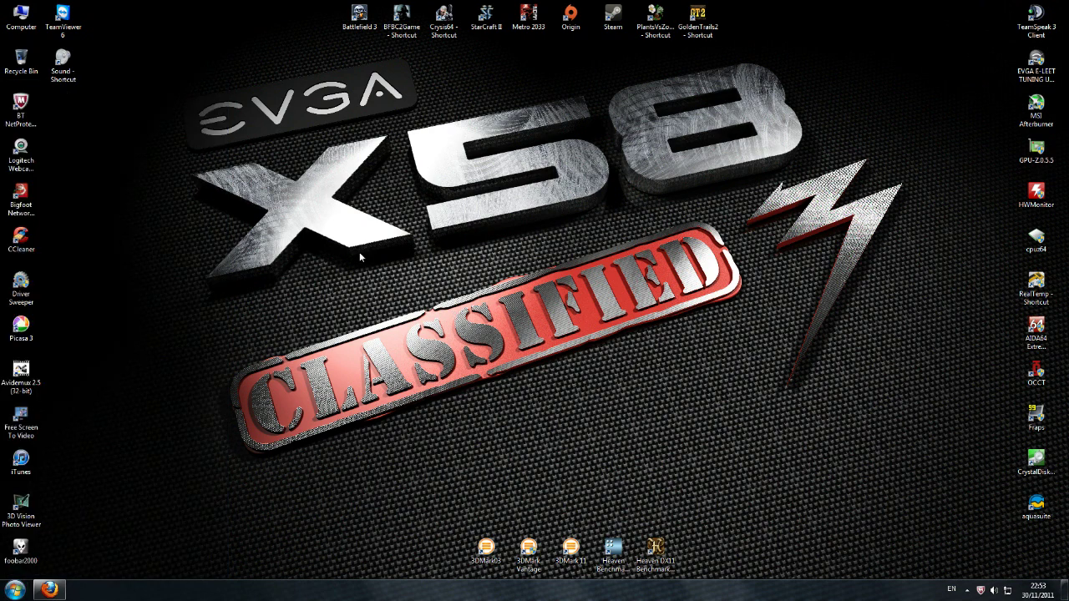
- Launch CCleaner and analyze the system with the default cleaning options, skipping the Firefox internet cache
double_click(21, 238)
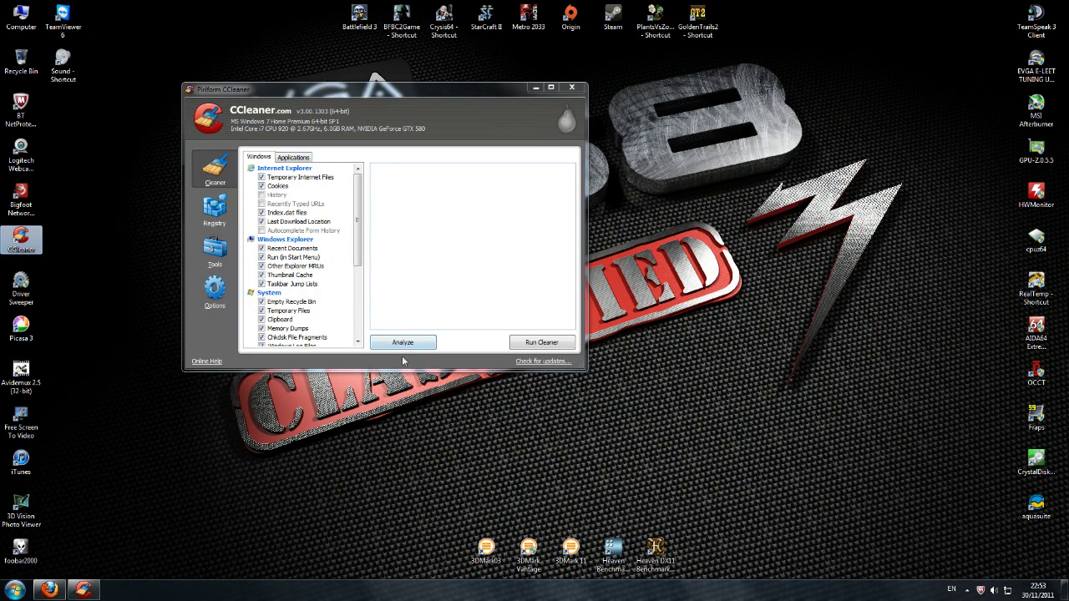
left_click_drag(402, 94, 591, 131)
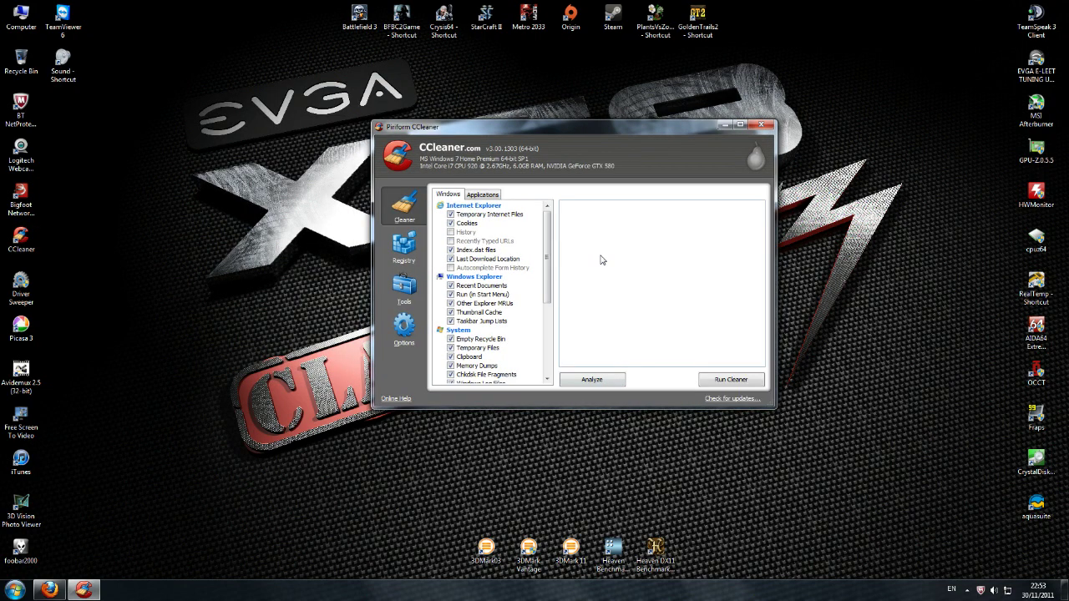
left_click(603, 380)
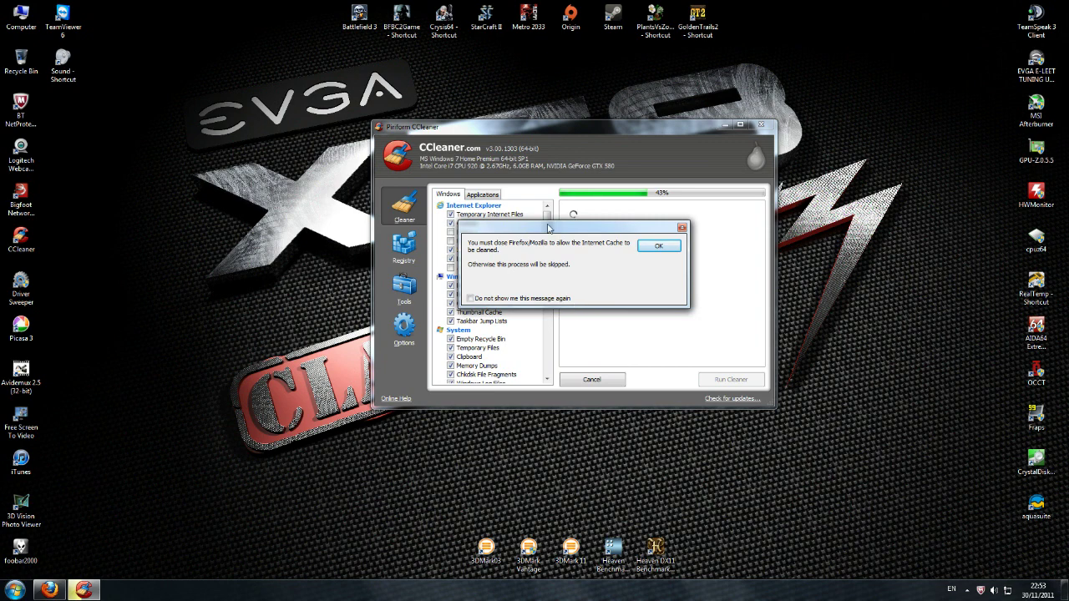
left_click_drag(549, 227, 514, 231)
mouse_move(47, 590)
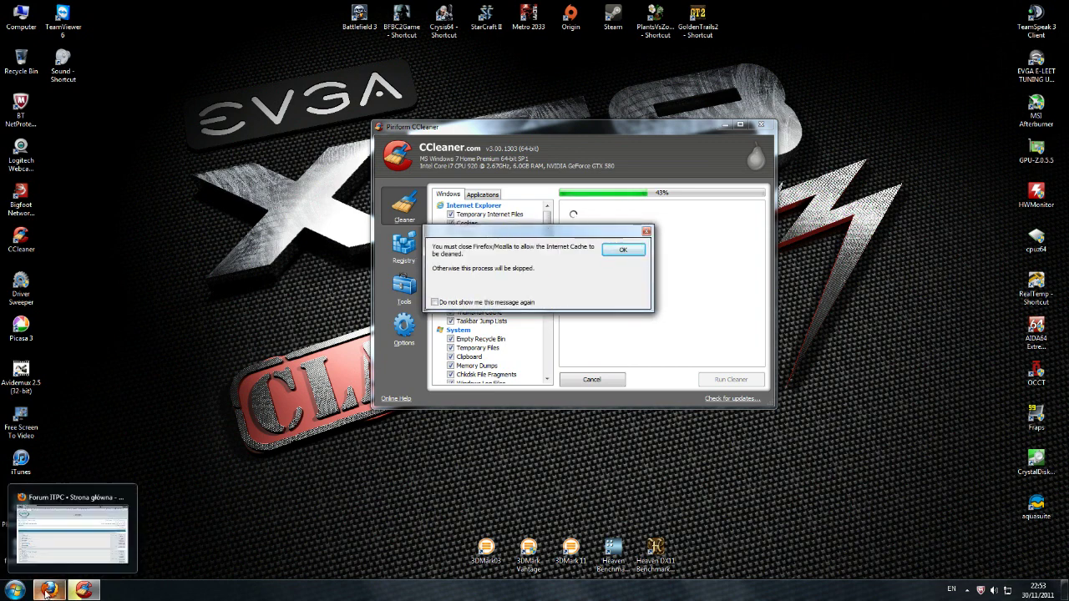
left_click(646, 232)
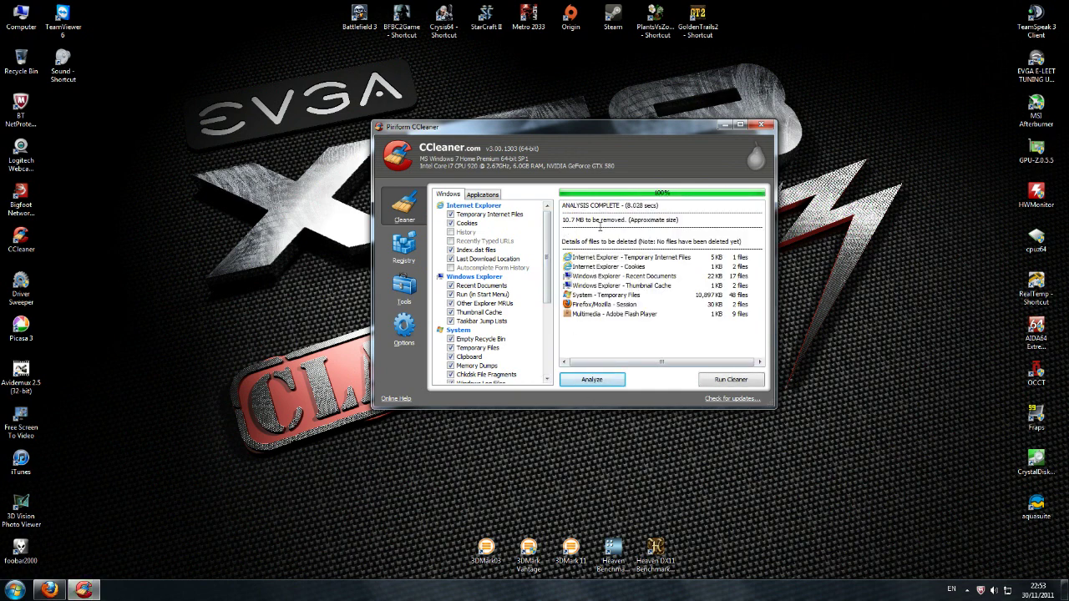
- Run the cleaner on the analyzed files, confirming permanent deletion and skipping the Firefox cache, and close CCleaner
left_click_drag(627, 124, 526, 147)
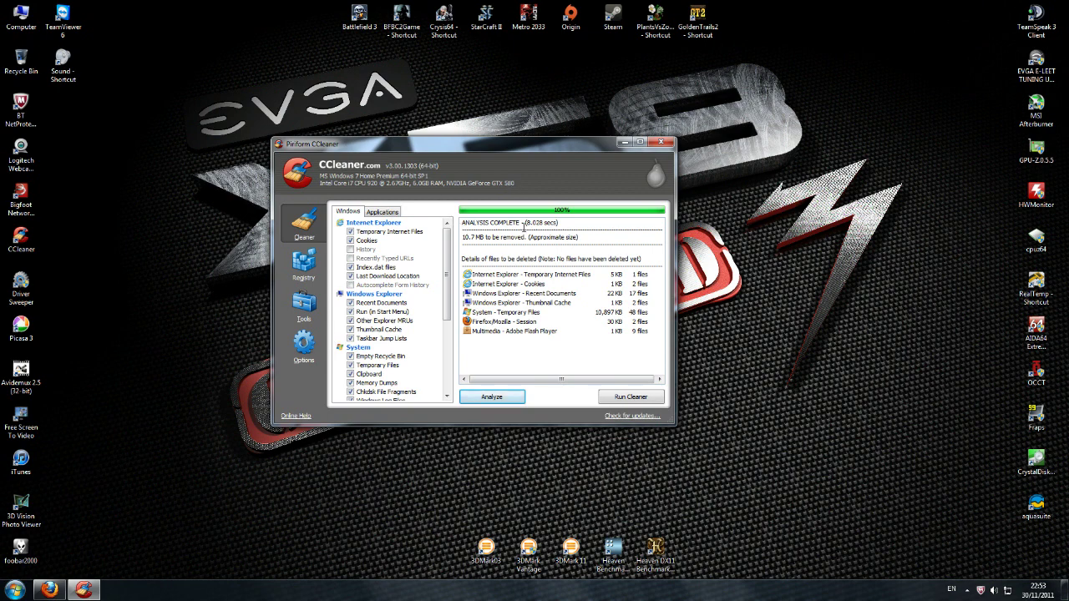
left_click(628, 405)
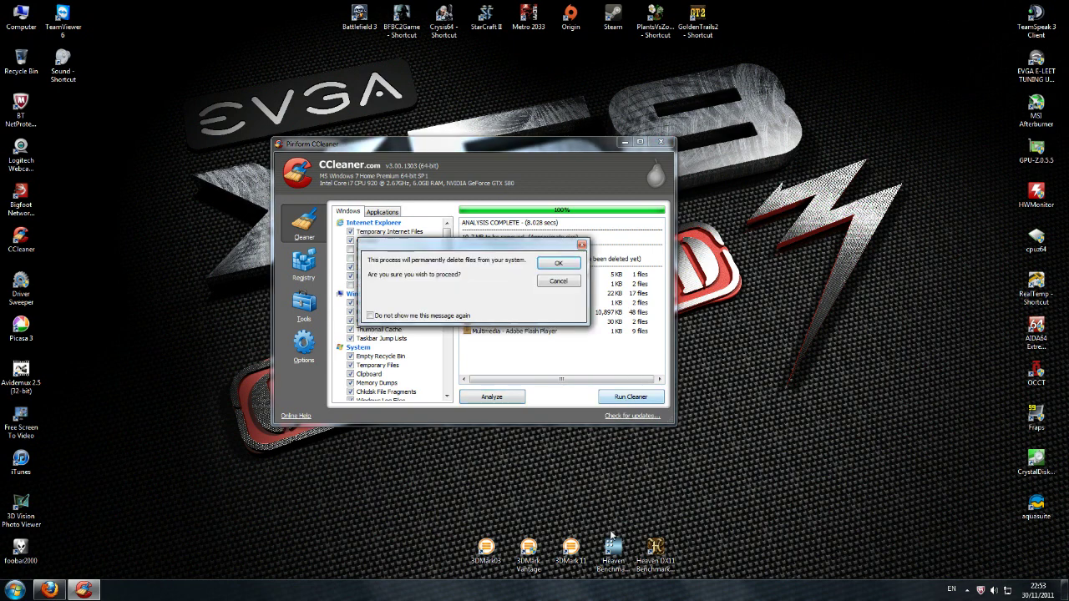
left_click(558, 264)
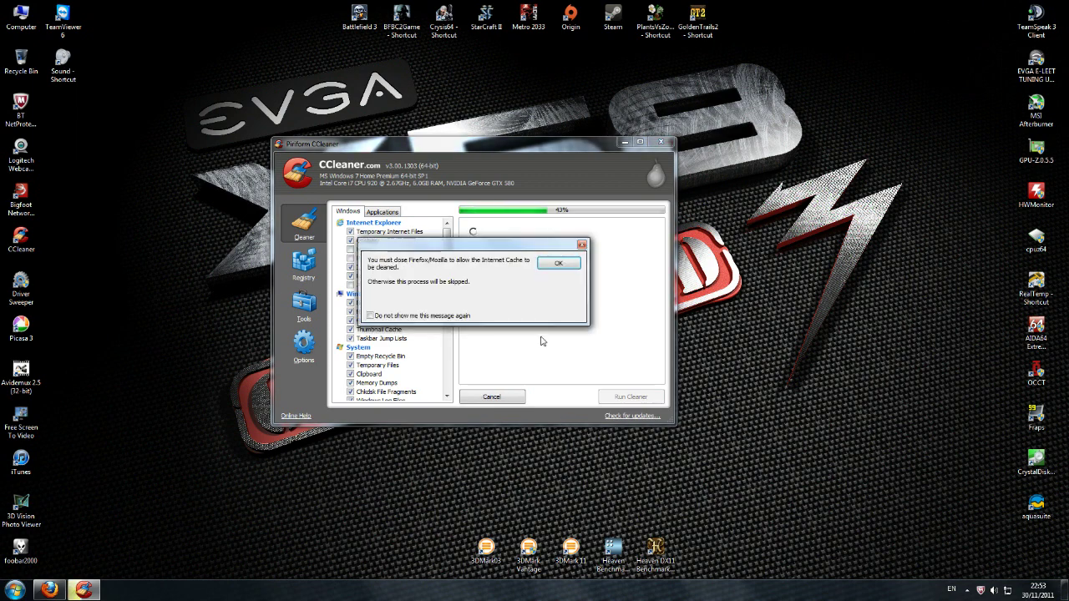
left_click(581, 245)
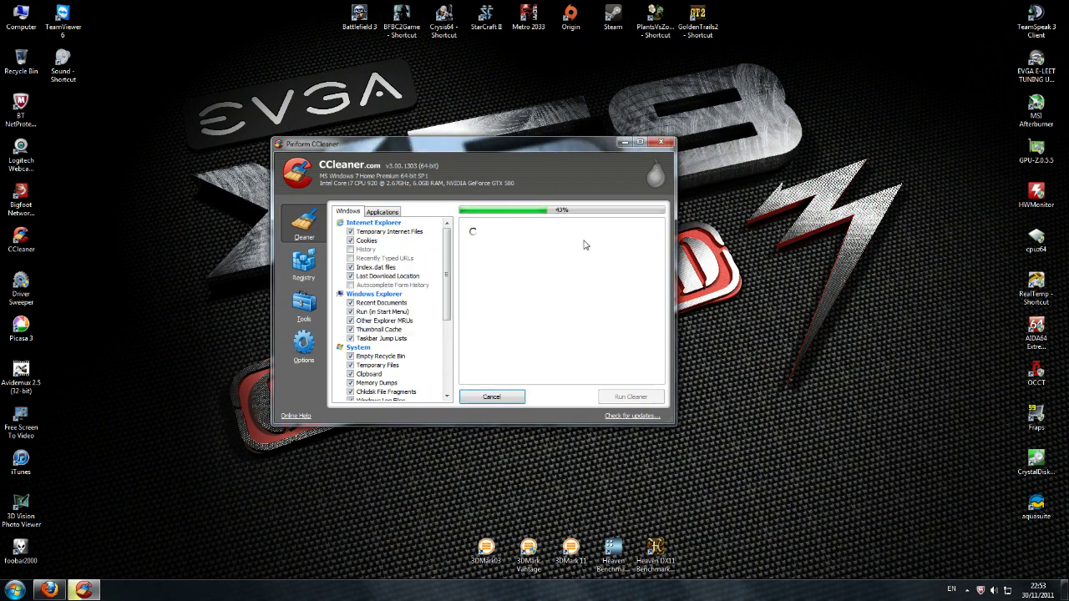
left_click(660, 144)
- Open the Computer window and display the properties of the Data (D:) drive
key("super")
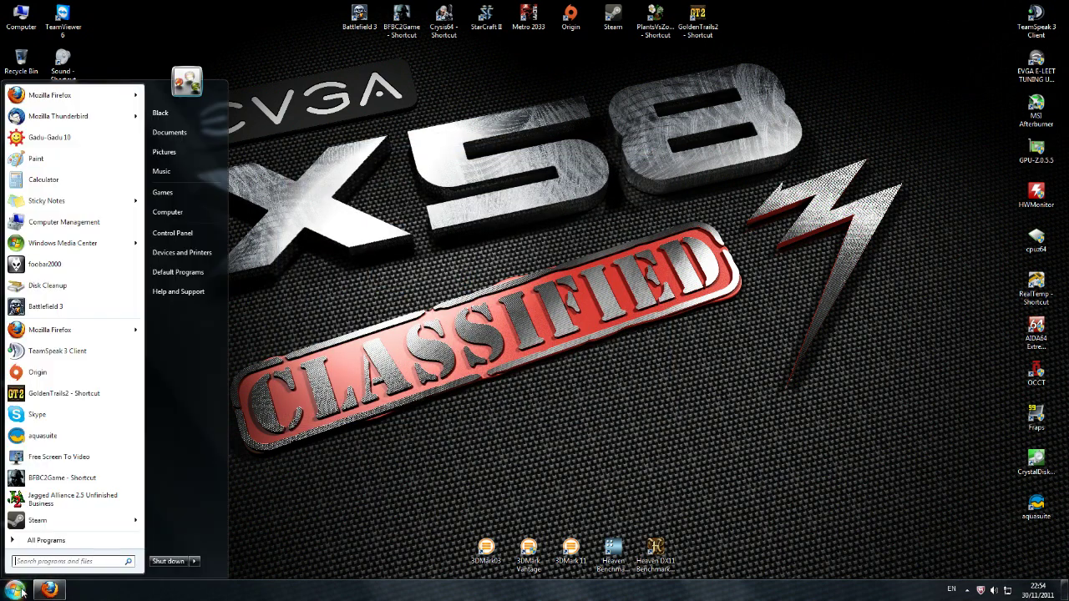
left_click(200, 209)
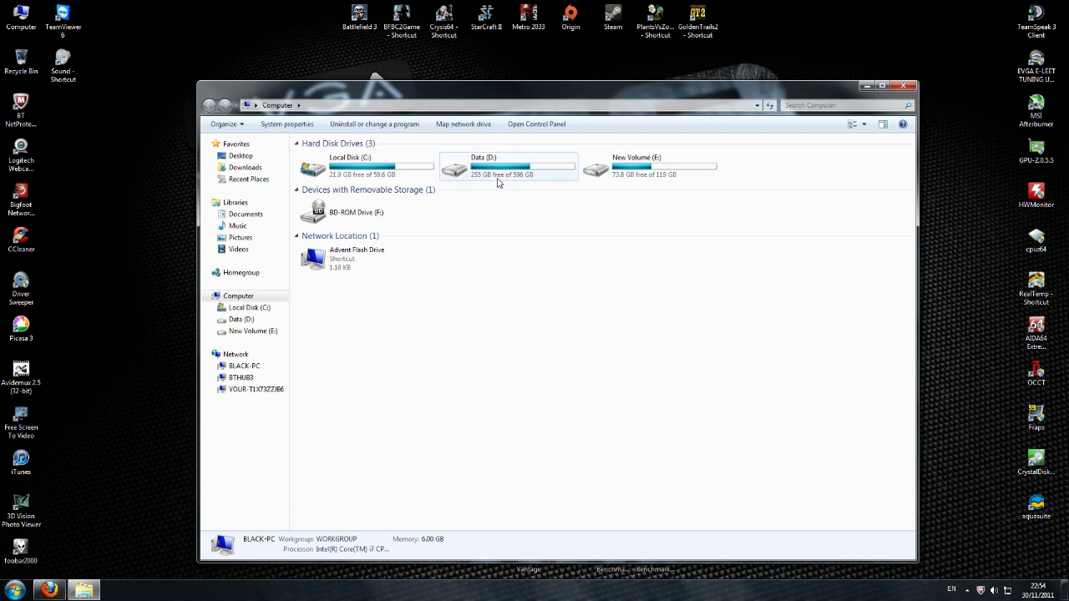
left_click(496, 177)
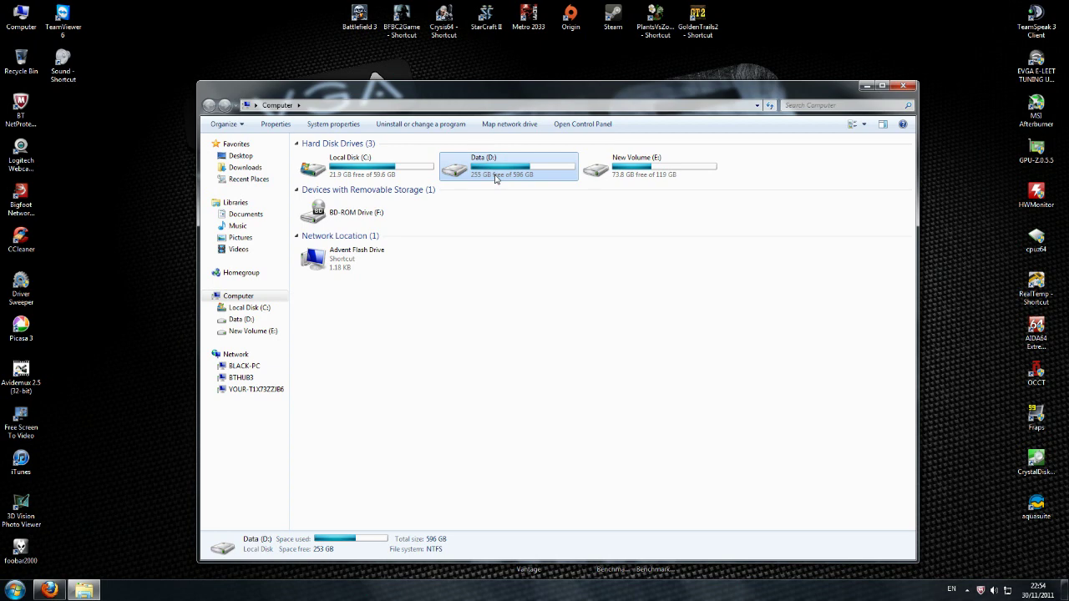
right_click(495, 178)
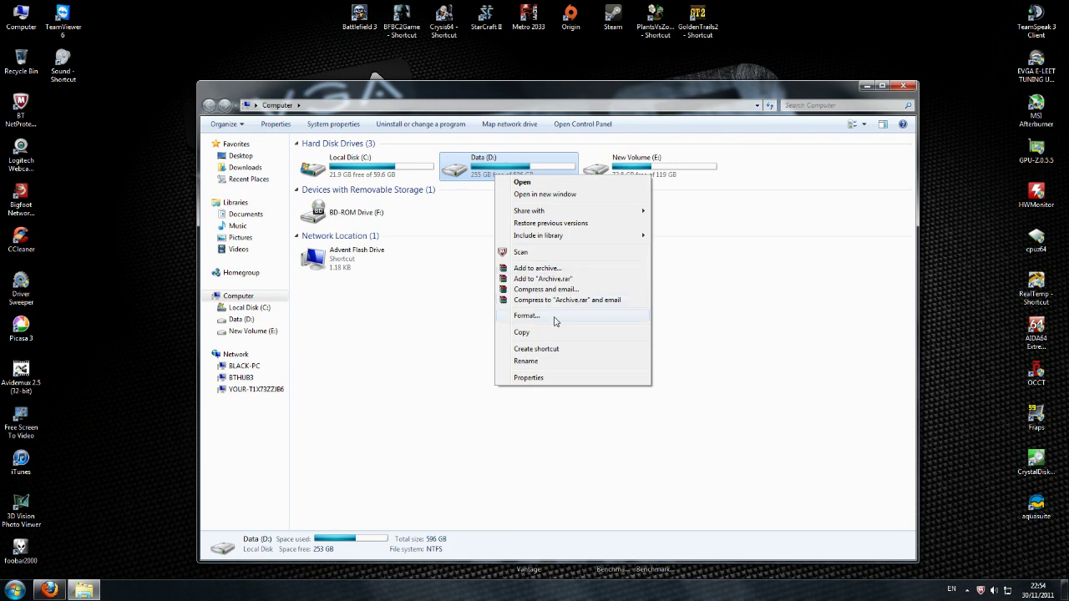
left_click(535, 381)
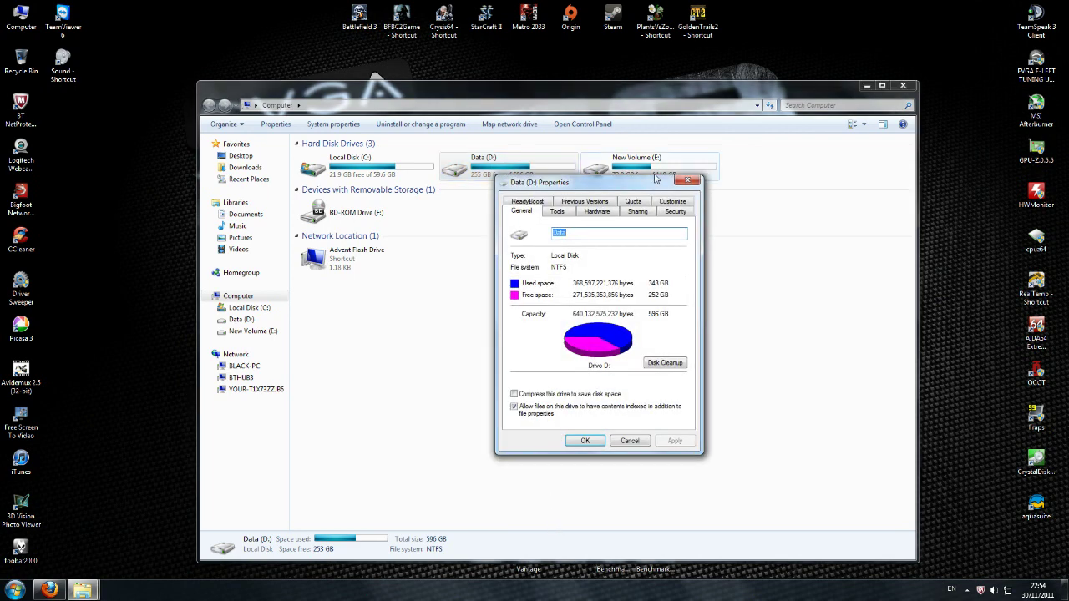
- Open Disk Defragmenter from the Data (D:) drive's properties and go over the defragmentation options for the Data (D:) and C: drives
left_click(566, 214)
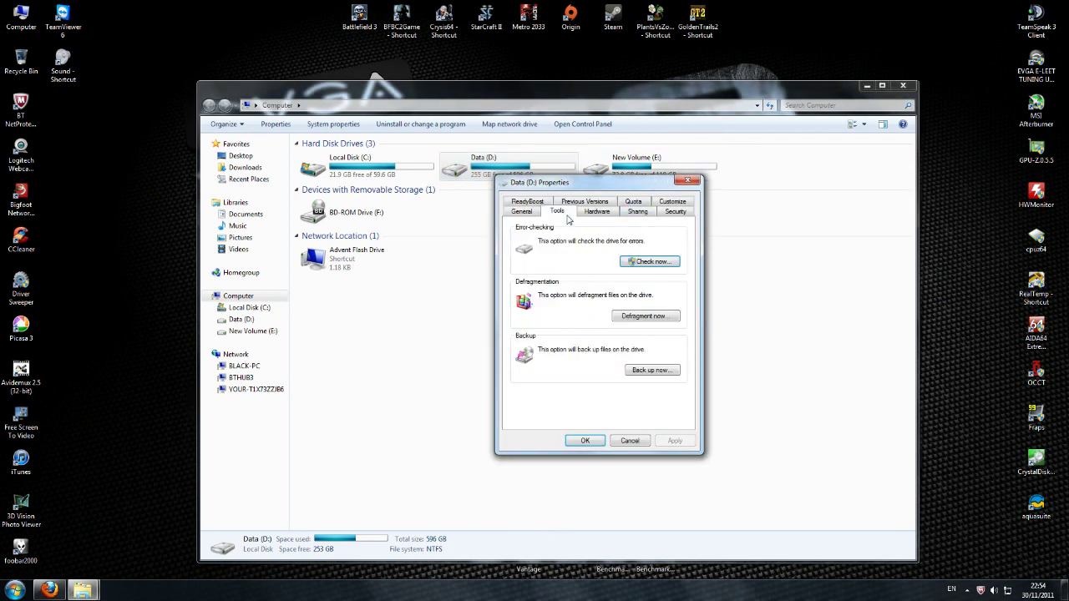
left_click(640, 318)
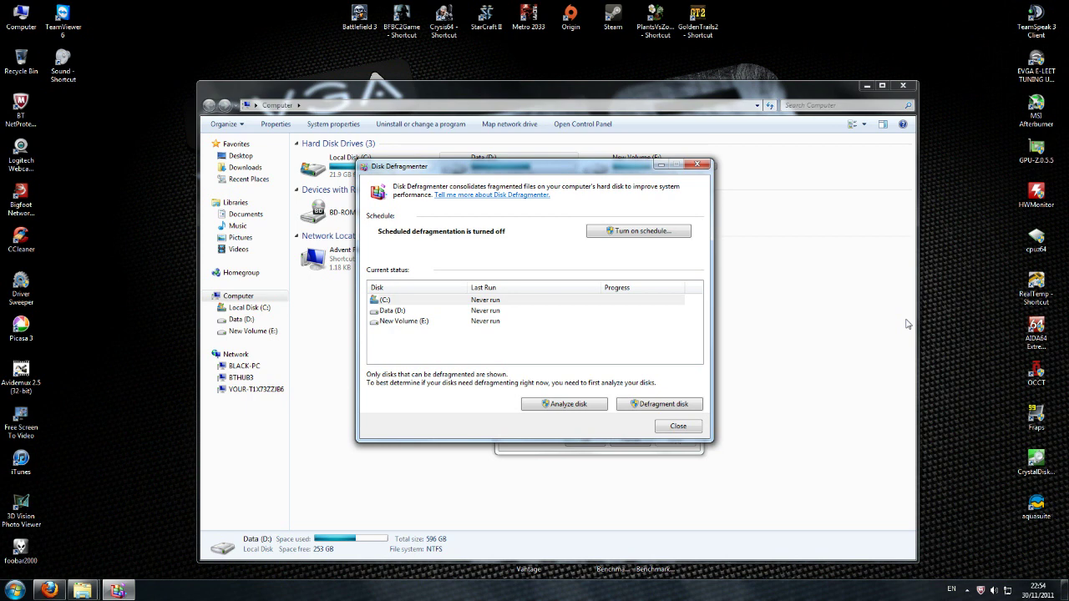
left_click(480, 300)
left_click(402, 311)
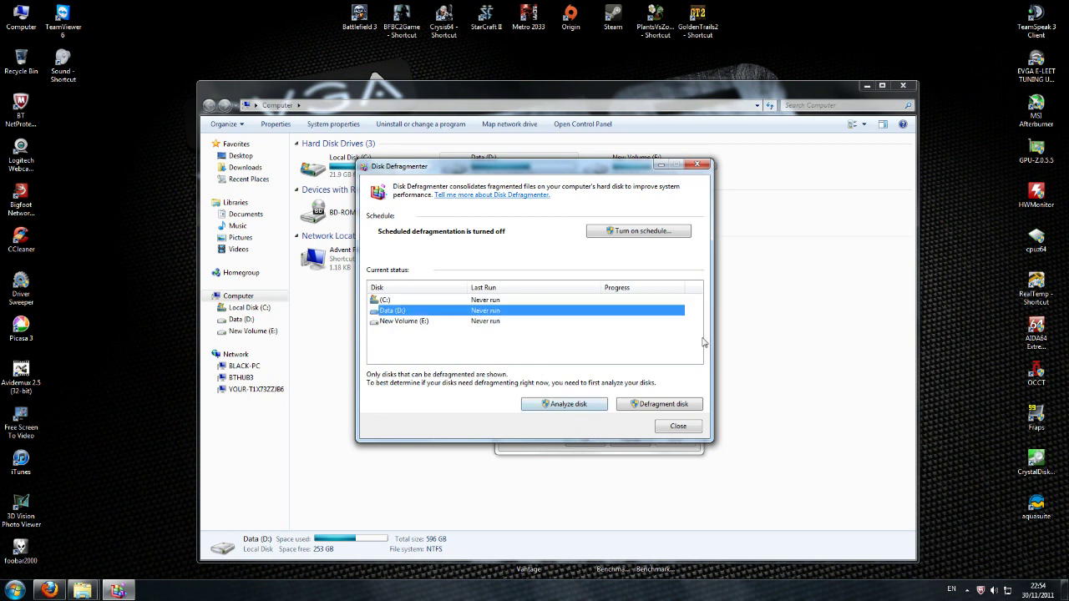
left_click(637, 405)
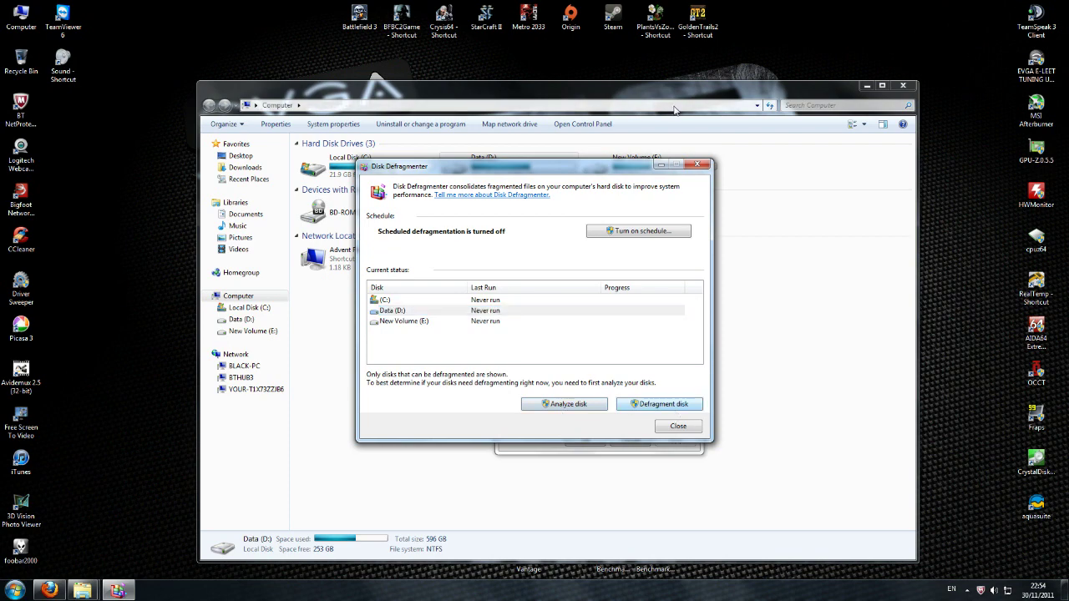
left_click(448, 303)
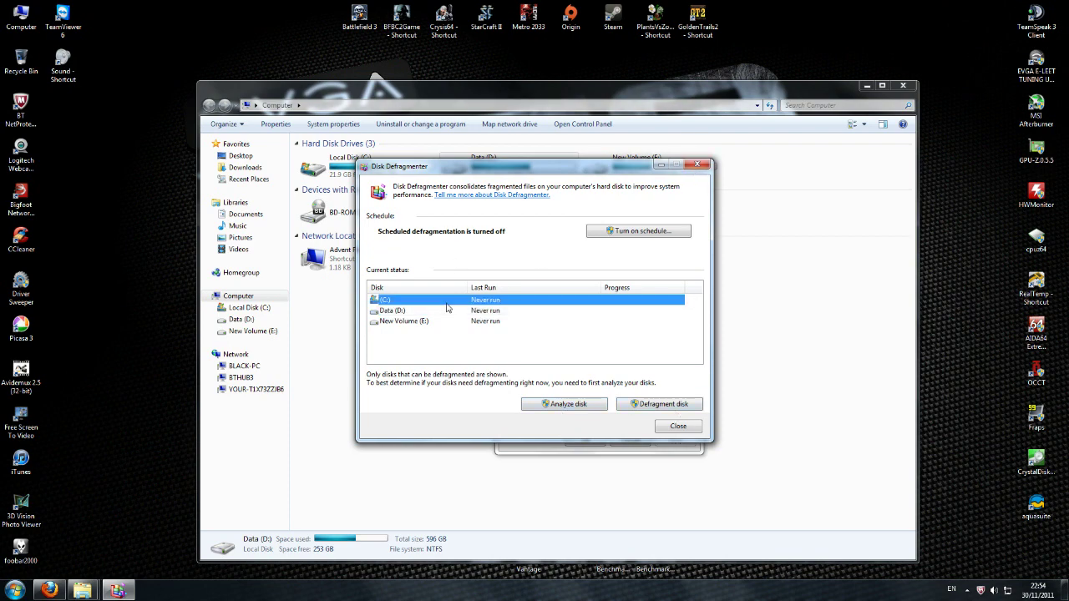
- Close Disk Defragmenter, the Data (D:) properties and the Computer window
left_click_drag(535, 170, 518, 230)
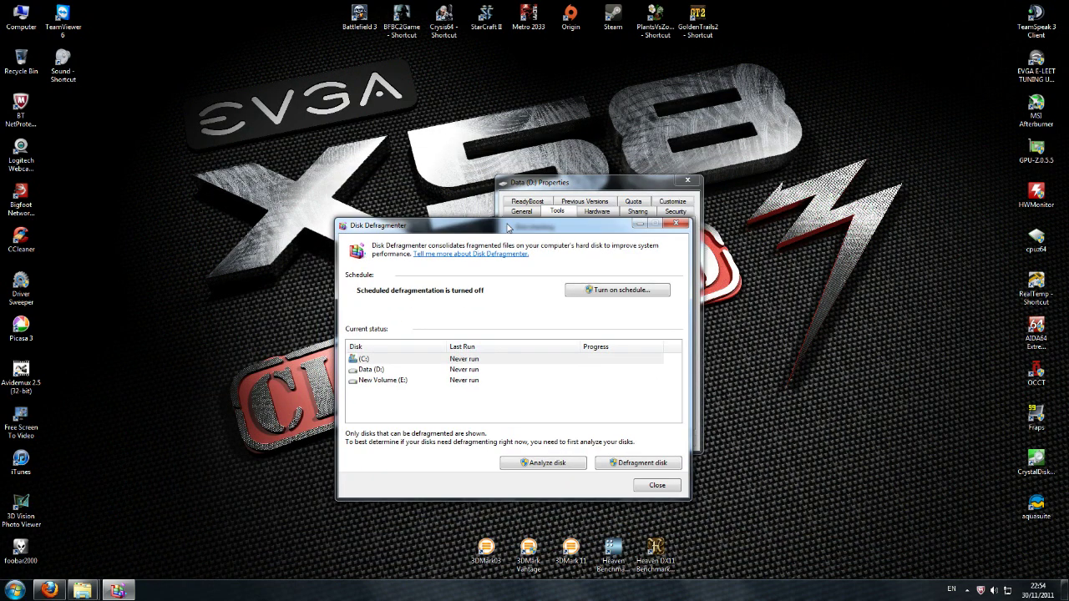
left_click(676, 224)
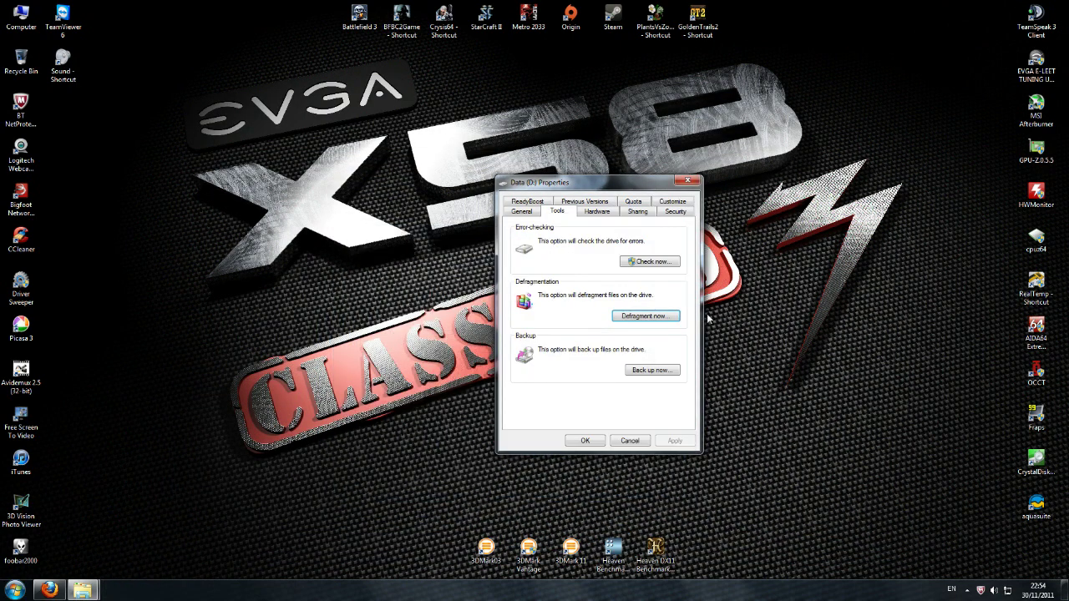
left_click(690, 183)
mouse_move(80, 594)
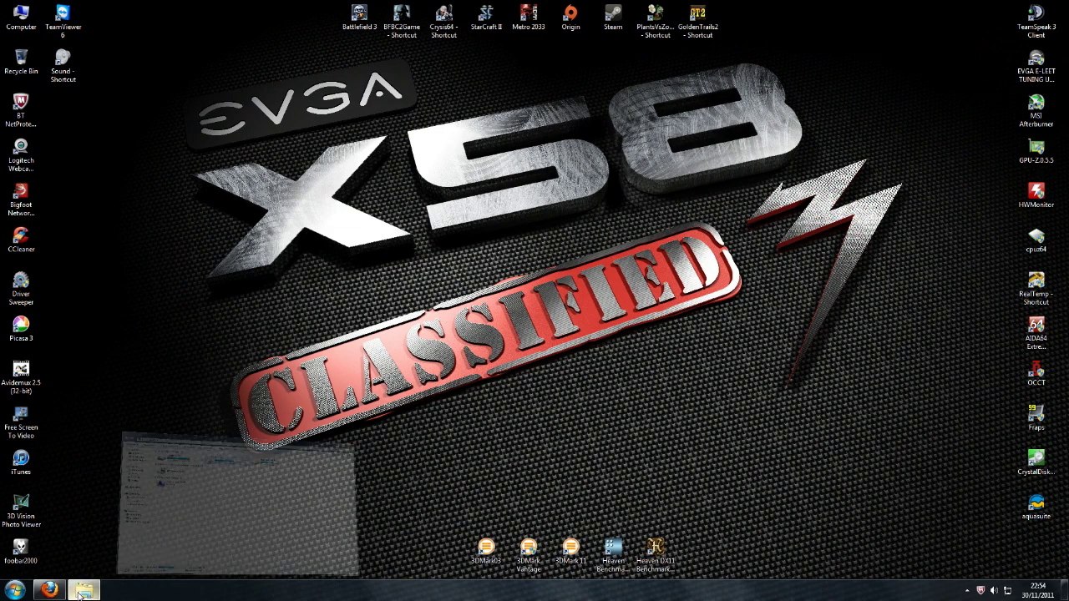
left_click(906, 87)
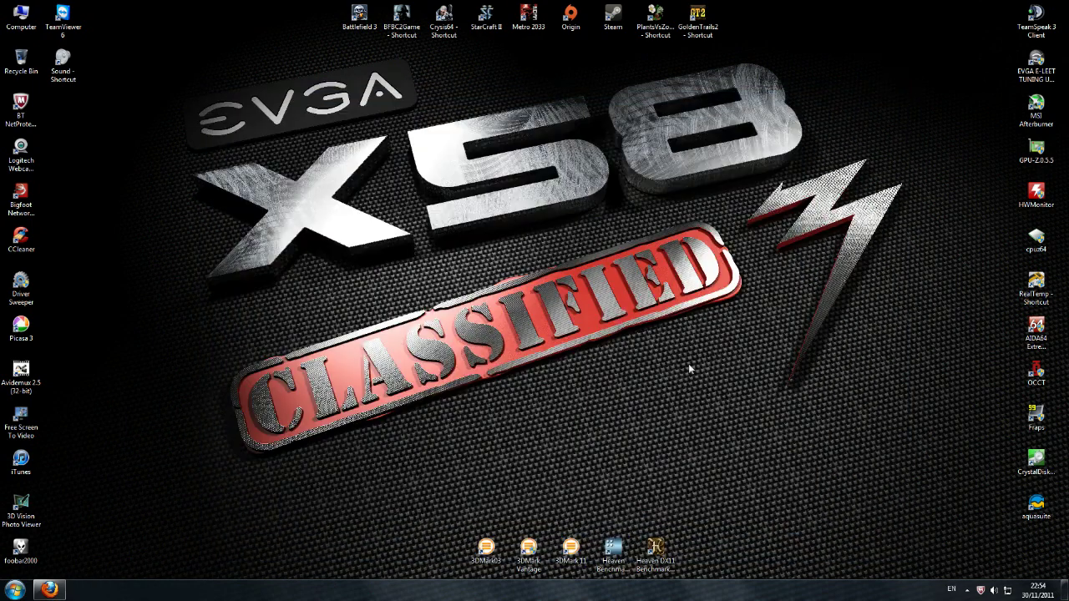
left_click(49, 590)
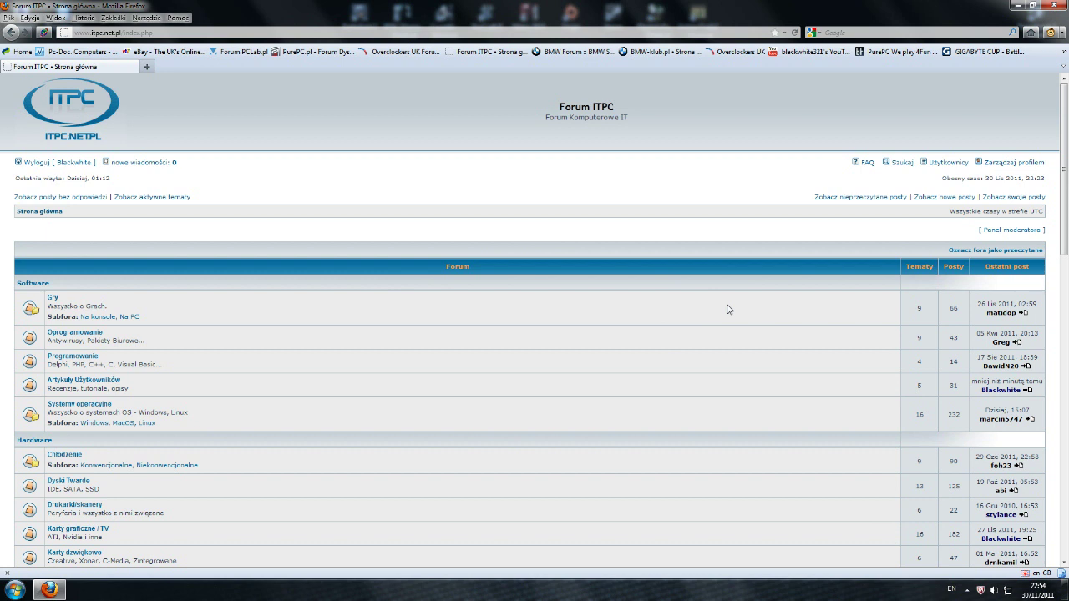
left_click(1015, 5)
right_click(596, 226)
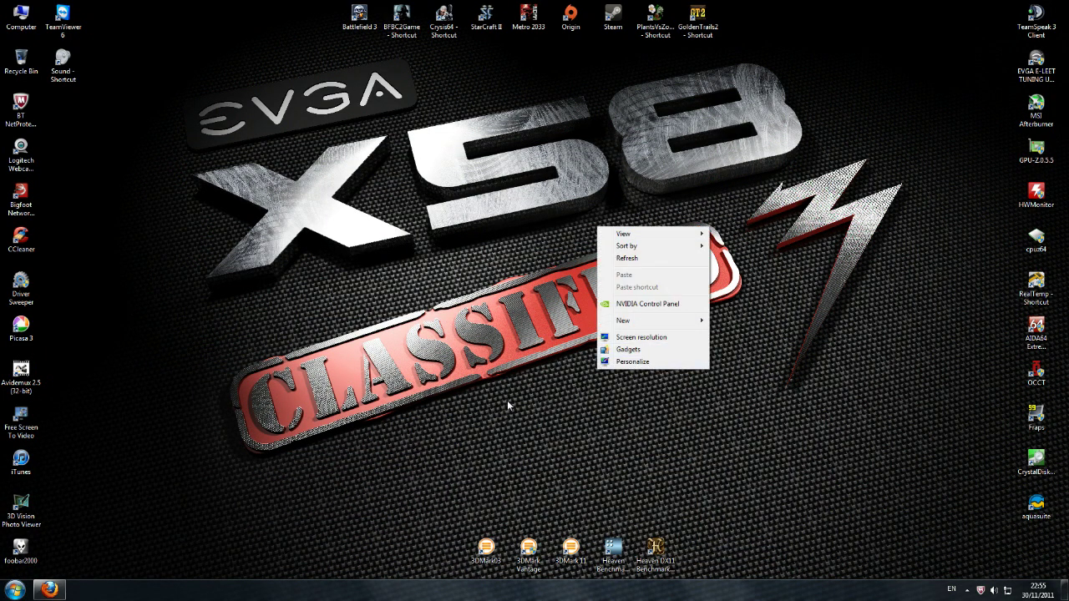
left_click(465, 410)
- Open Power Options in Control Panel, set the Balanced plan to turn off the display after 10 minutes, and save the change
left_click(16, 589)
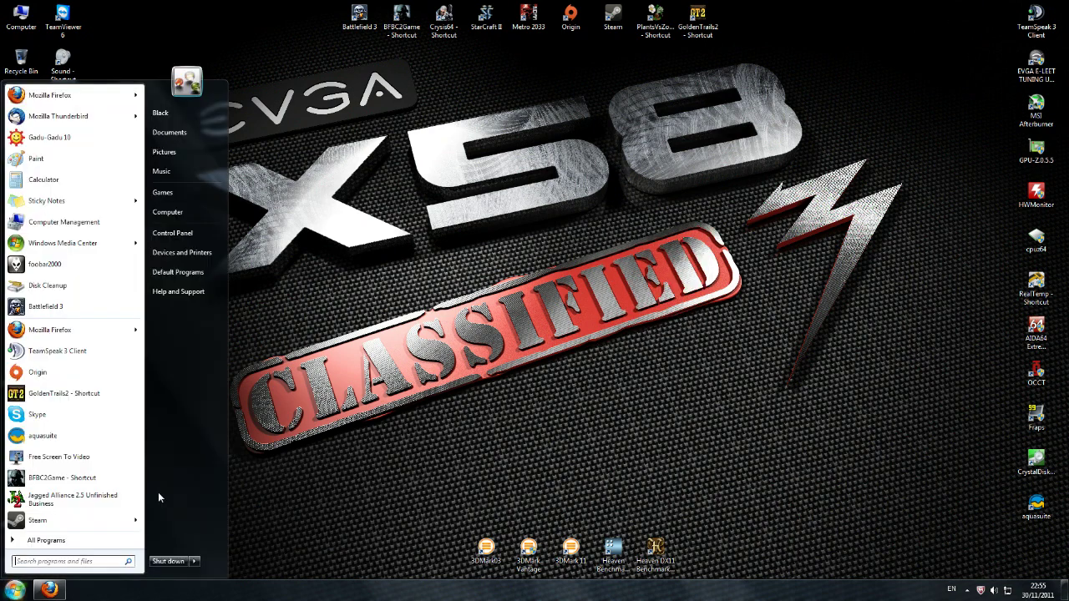
left_click(178, 232)
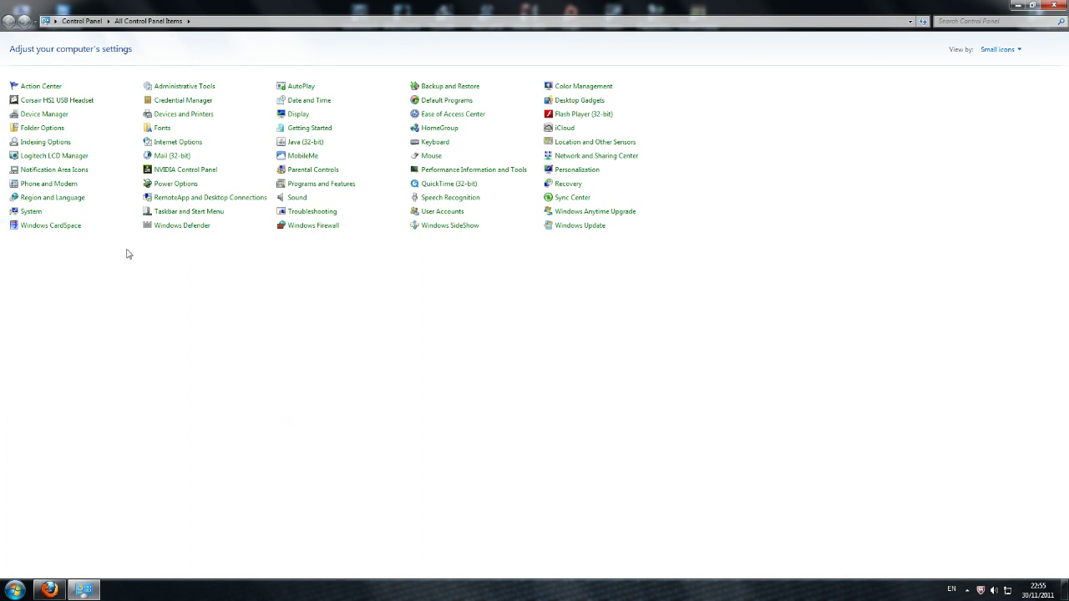
left_click(173, 185)
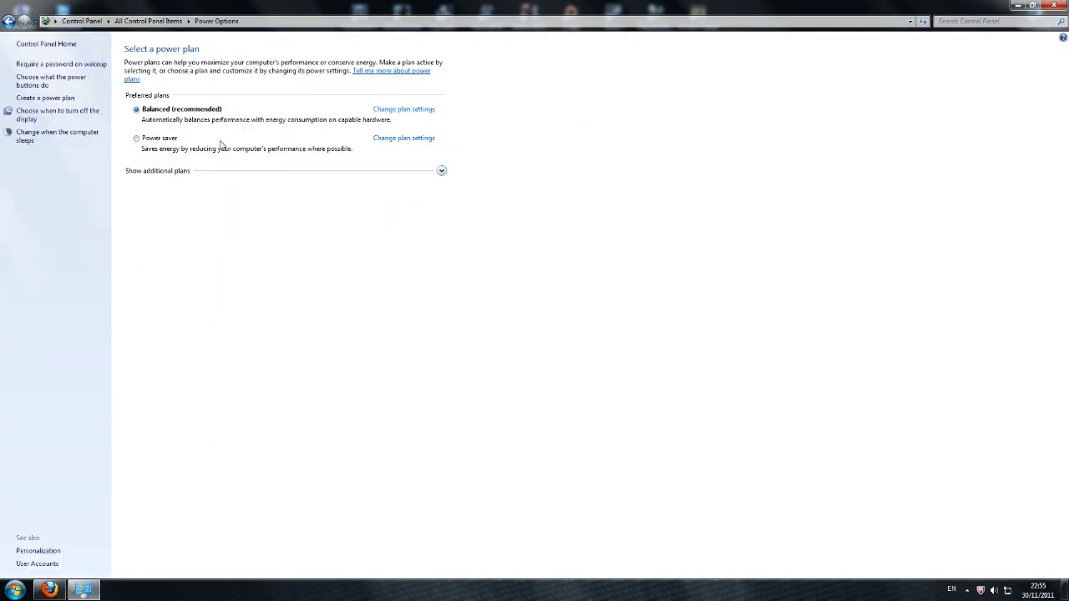
left_click(407, 111)
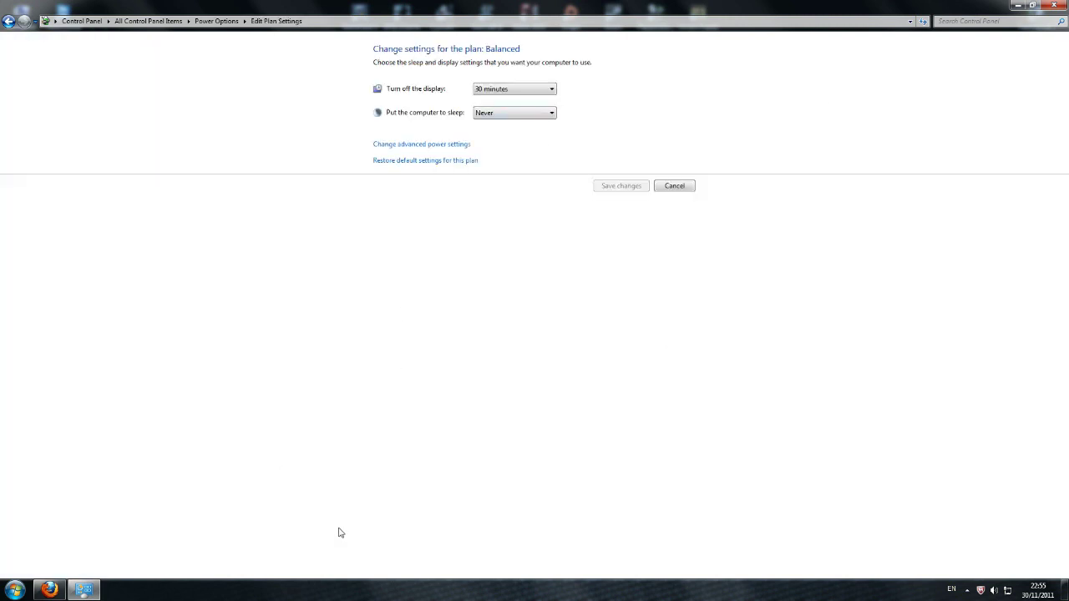
left_click(552, 90)
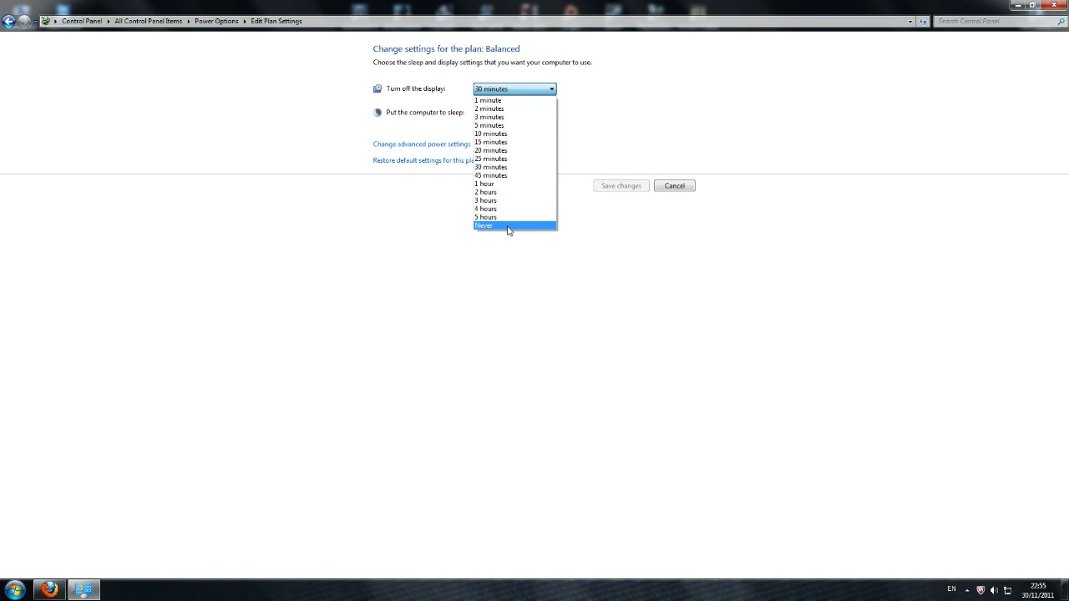
left_click(493, 135)
left_click(624, 187)
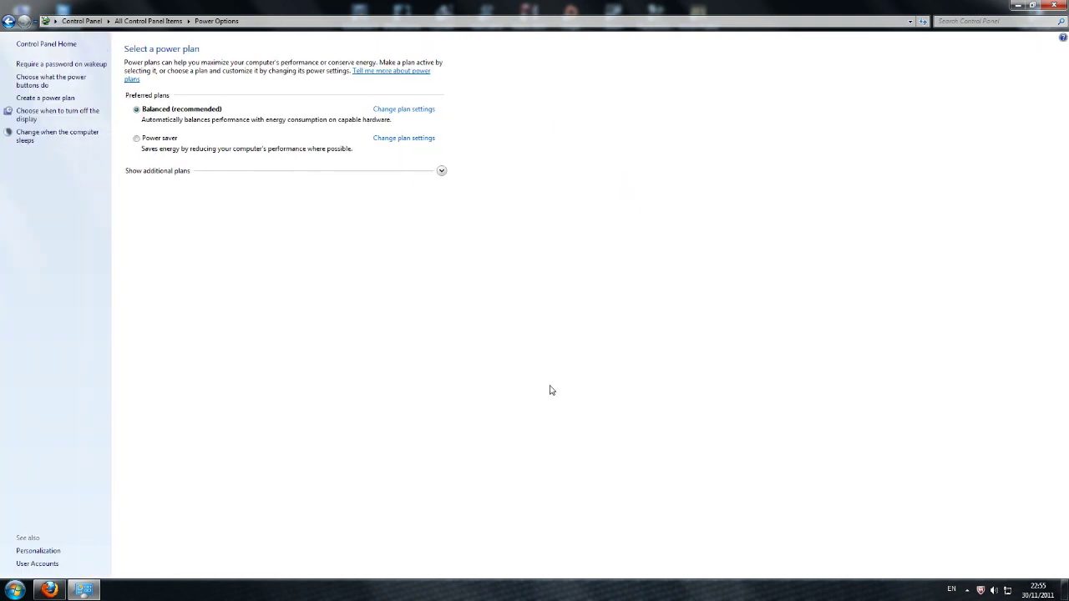
- Open the advanced power settings of the Balanced plan from its plan settings
left_click(430, 110)
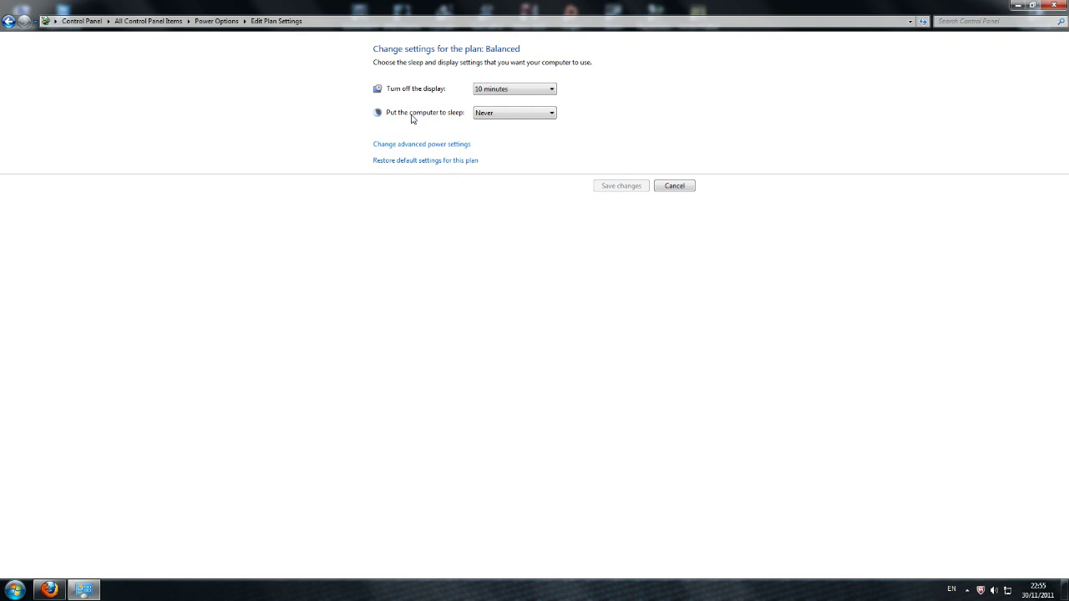
left_click(522, 118)
left_click(422, 147)
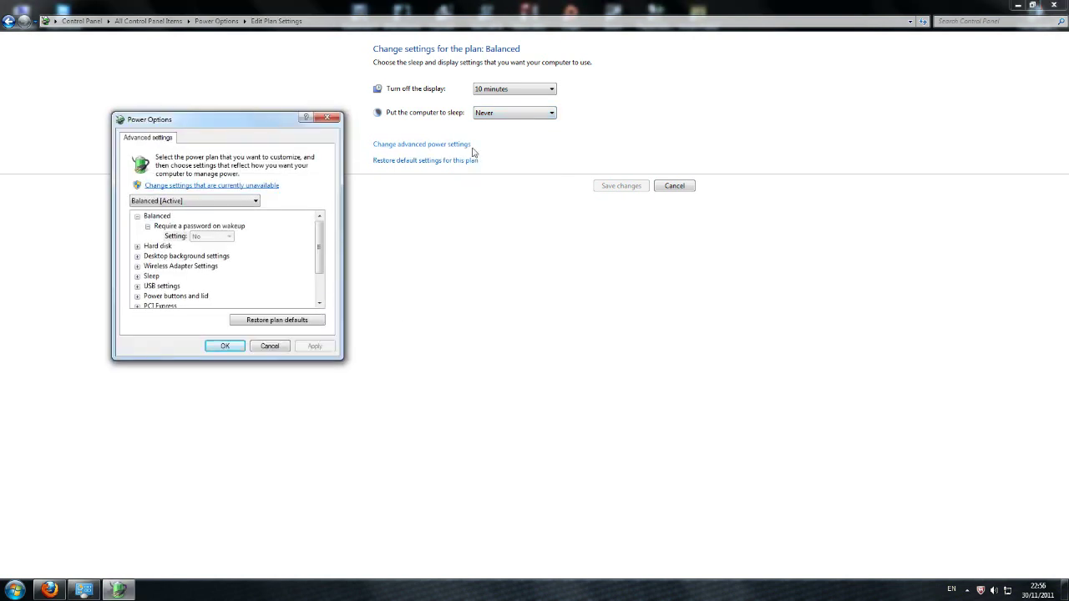
left_click_drag(265, 126, 601, 167)
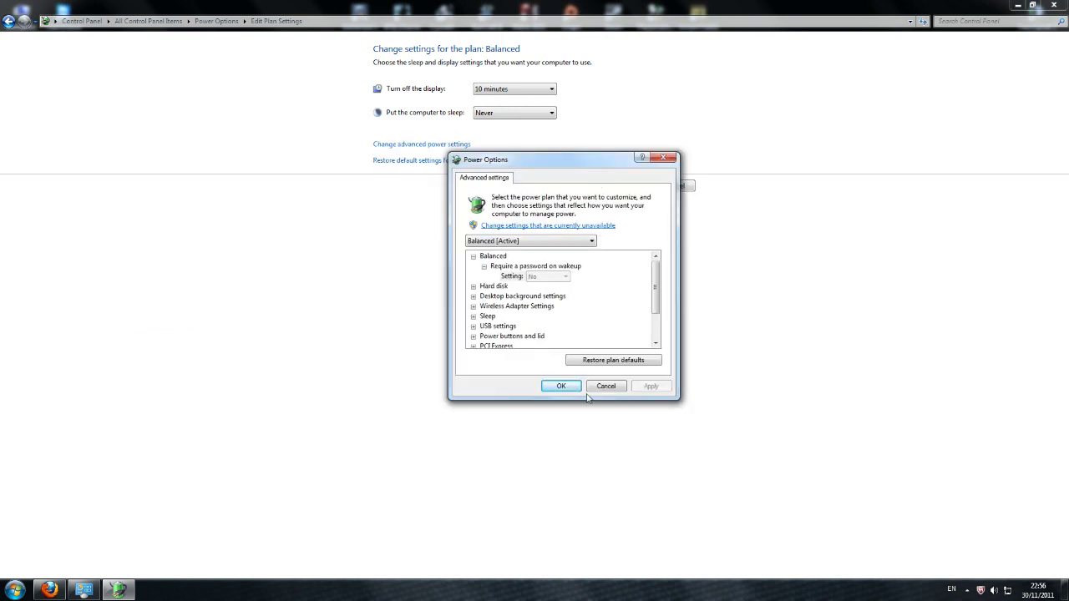
- Set the Balanced plan's hard disk turn-off time to Never and apply it
left_click(485, 268)
left_click(489, 277)
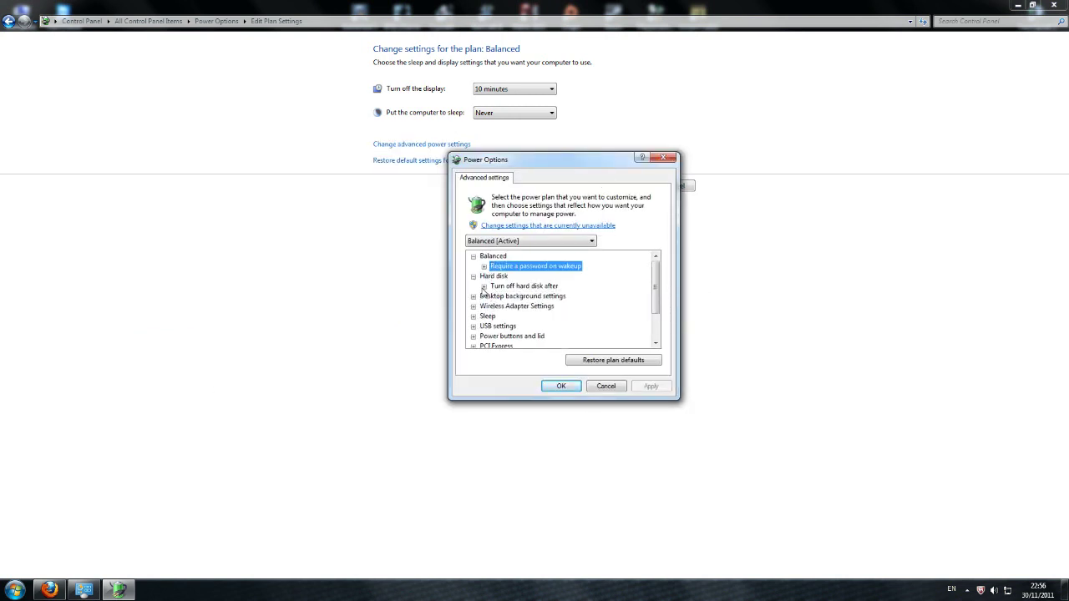
left_click(485, 286)
left_click(534, 295)
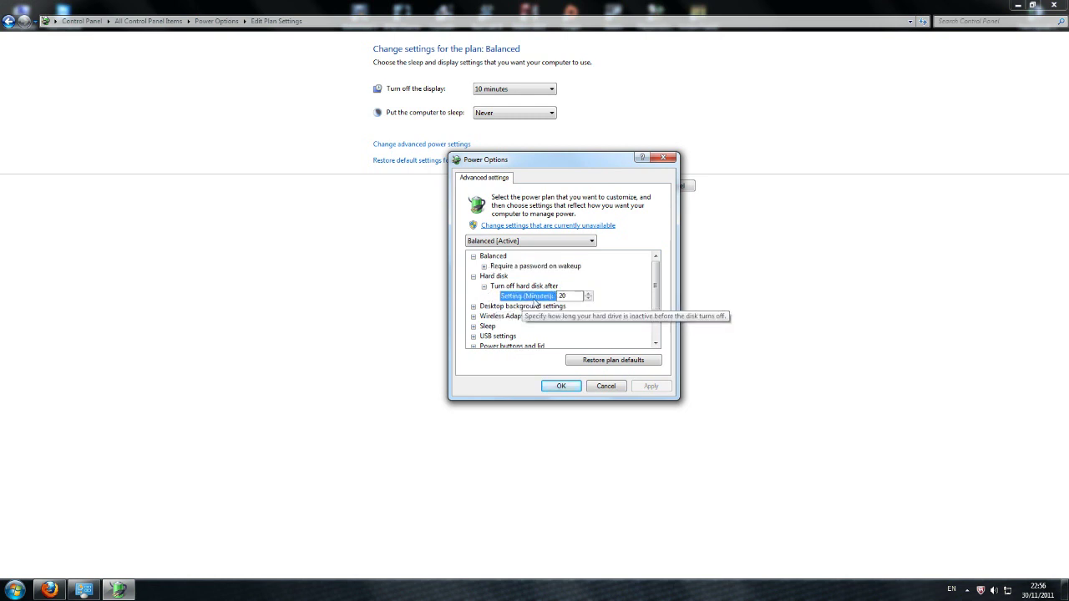
left_click(589, 295)
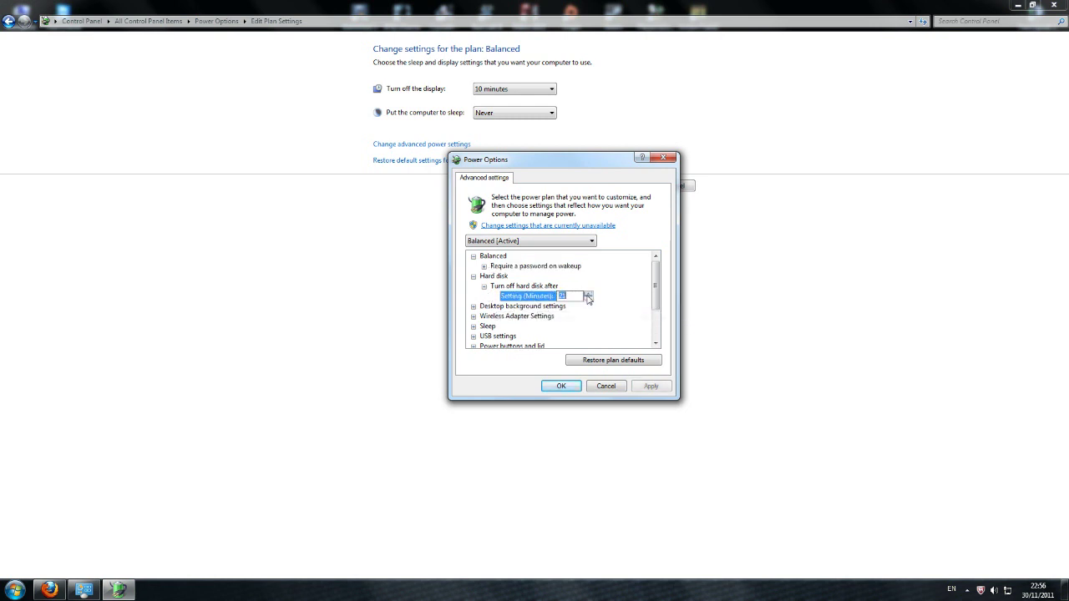
left_click(589, 300)
left_click(588, 300)
left_click(589, 300)
left_click(589, 300)
left_click(589, 299)
left_click(589, 300)
left_click(589, 299)
left_click(589, 300)
left_click(631, 387)
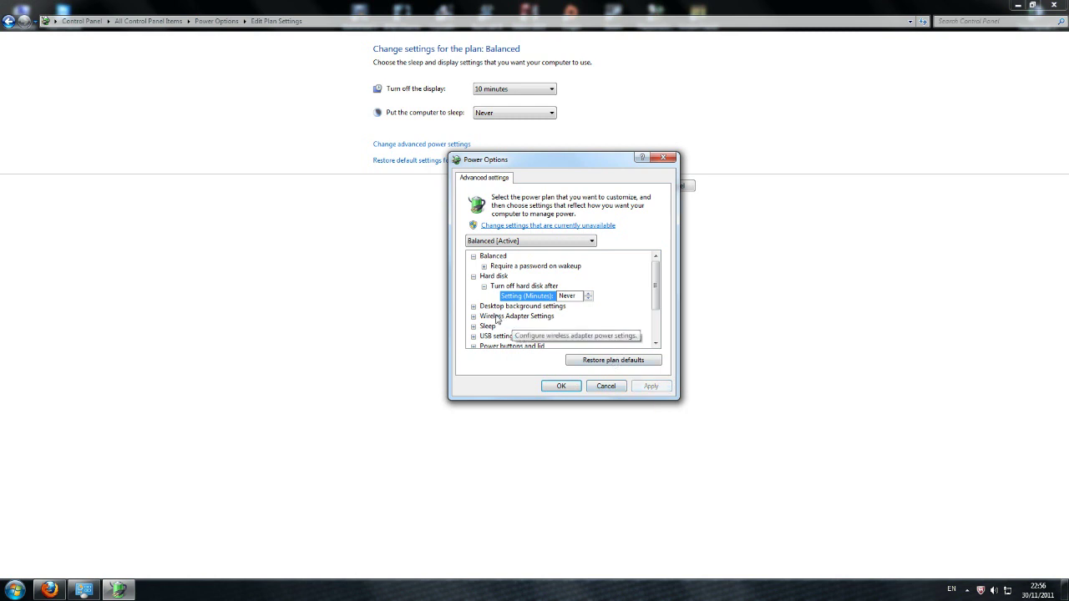
- Expand the processor power management and display turn-off settings of the Balanced plan to inspect them
left_click_drag(654, 300, 654, 323)
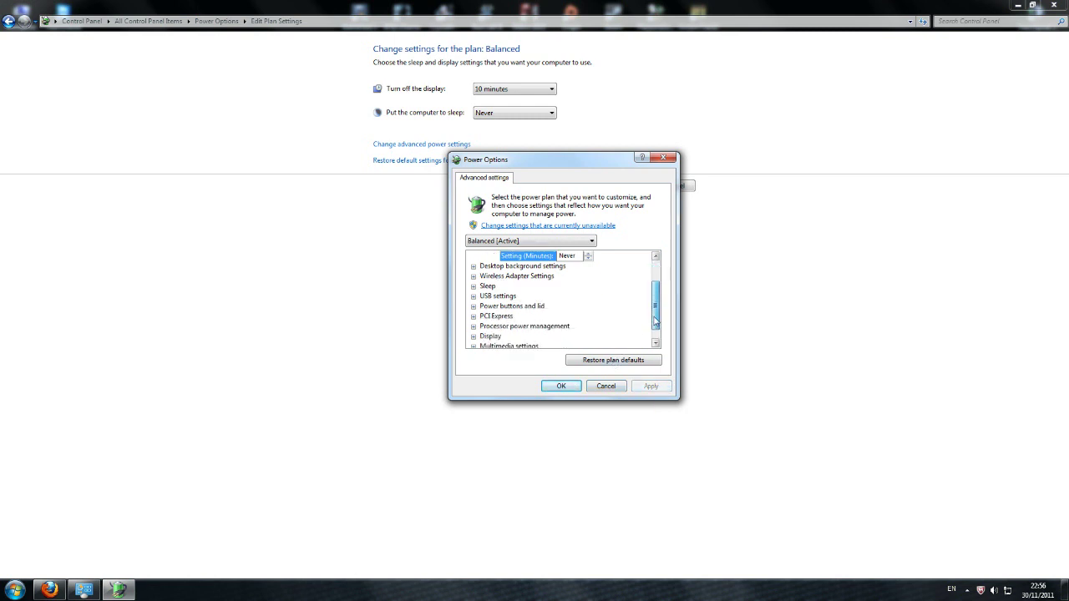
left_click(473, 326)
left_click_drag(654, 323, 655, 328)
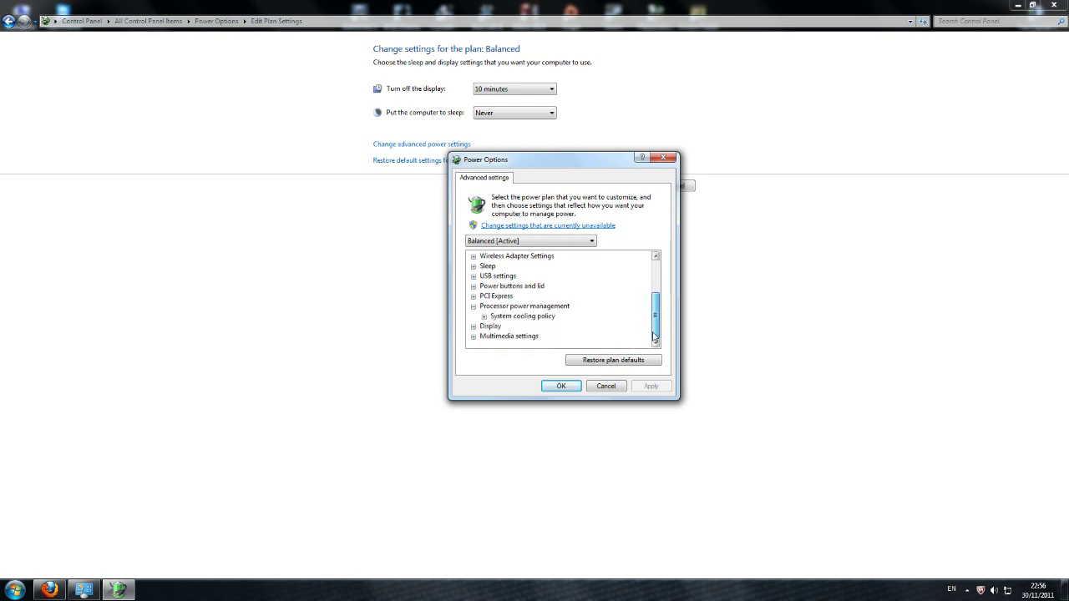
left_click(474, 327)
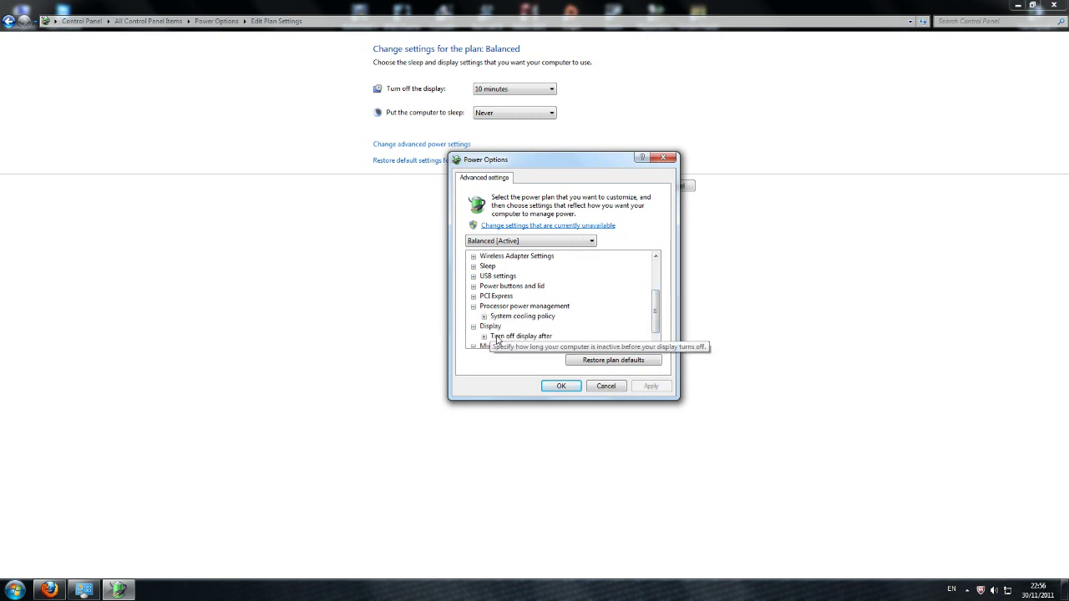
left_click(484, 336)
- Examine the Sleep after and Hibernate after settings of the Balanced plan
mouse_move(657, 324)
left_mouse_down()
mouse_move(657, 334)
mouse_move(659, 296)
mouse_move(660, 314)
left_mouse_up()
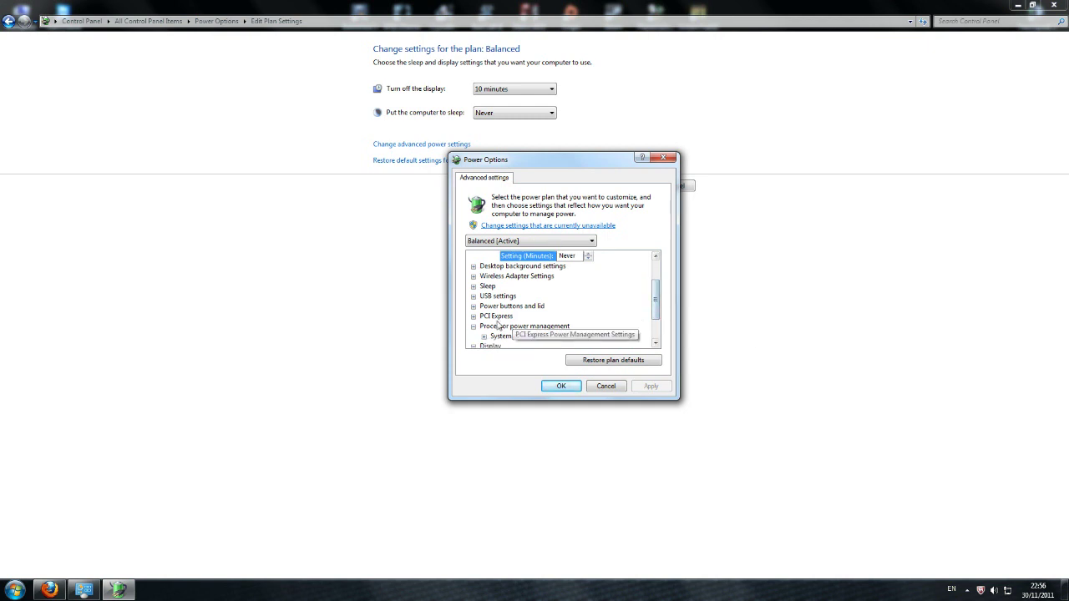
left_click(473, 287)
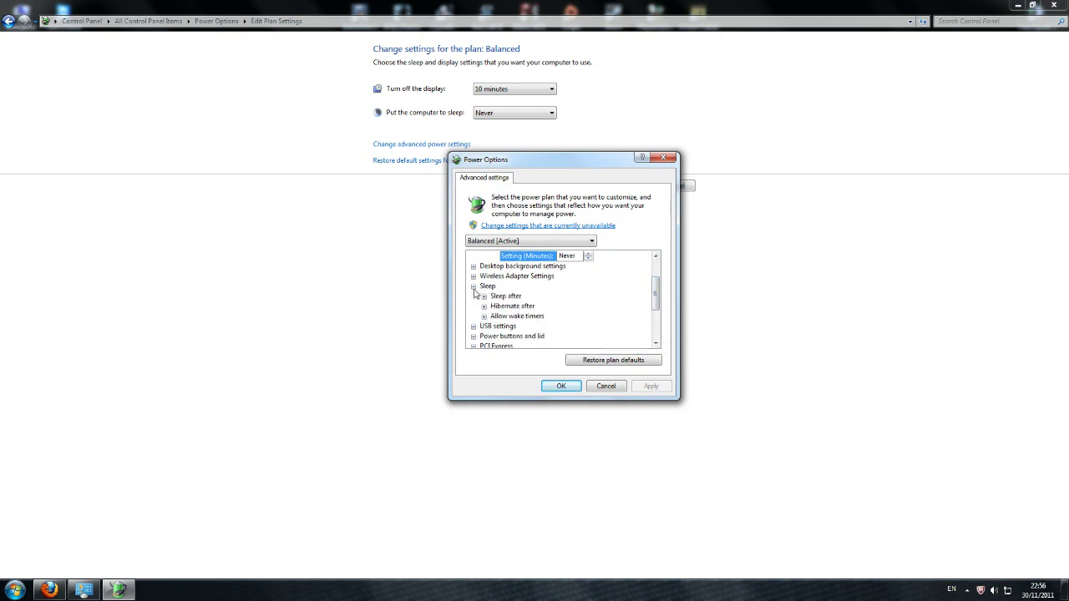
left_click(484, 296)
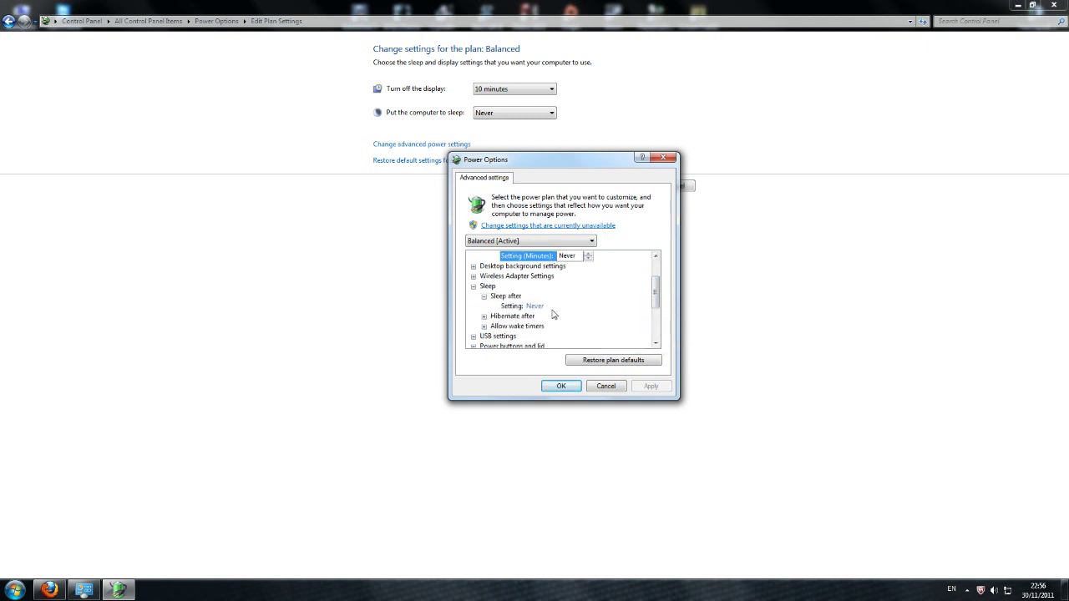
left_click(483, 316)
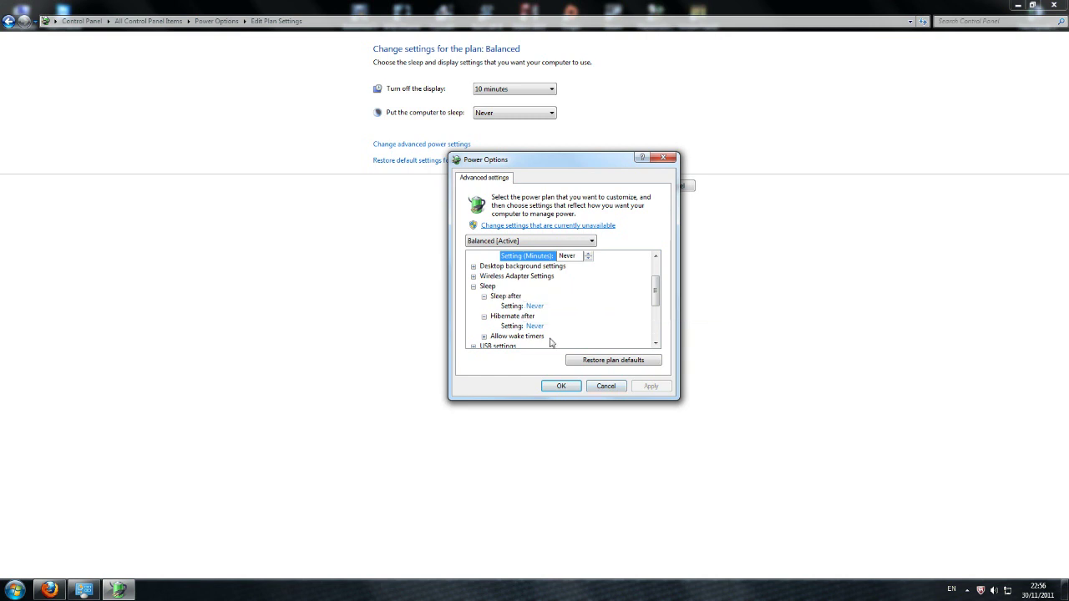
- Recheck the hard disk and sleep settings, confirm the advanced power options, and close the Control Panel window
left_click_drag(565, 159, 406, 130)
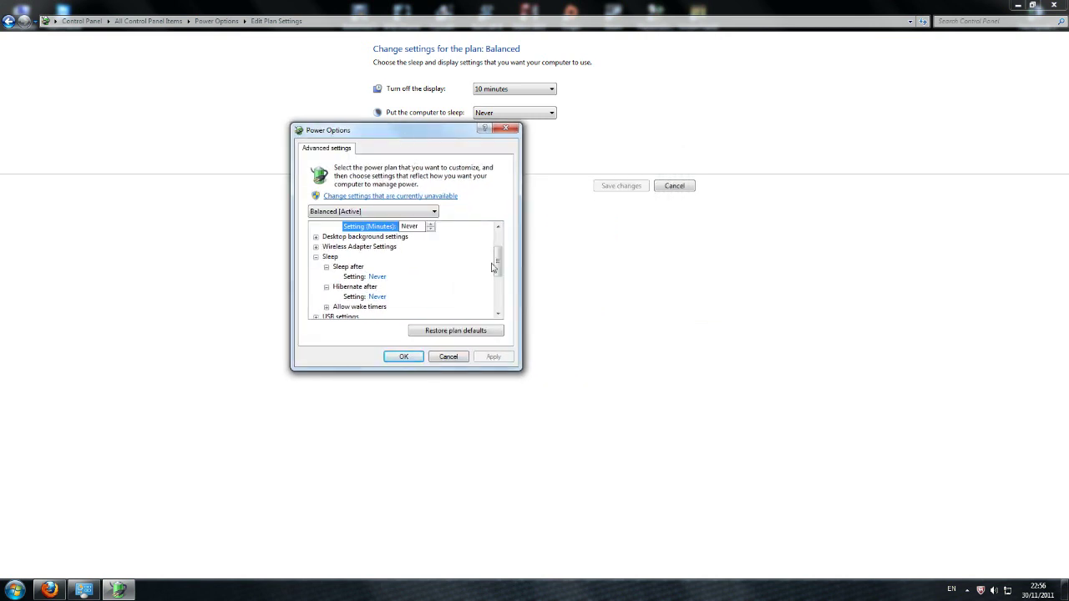
left_click_drag(497, 261, 498, 240)
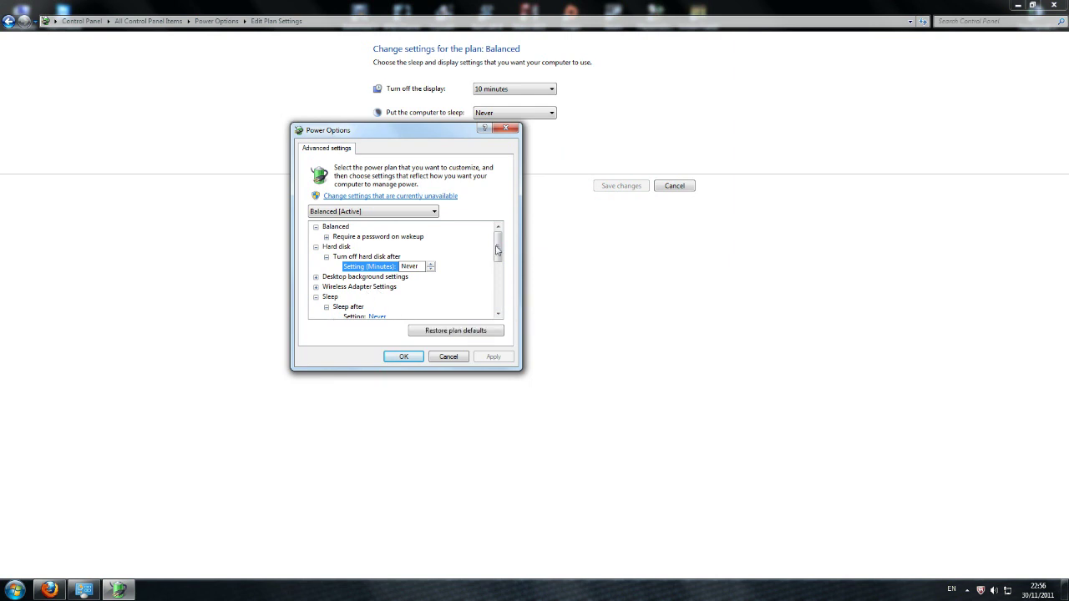
left_click_drag(498, 249, 498, 258)
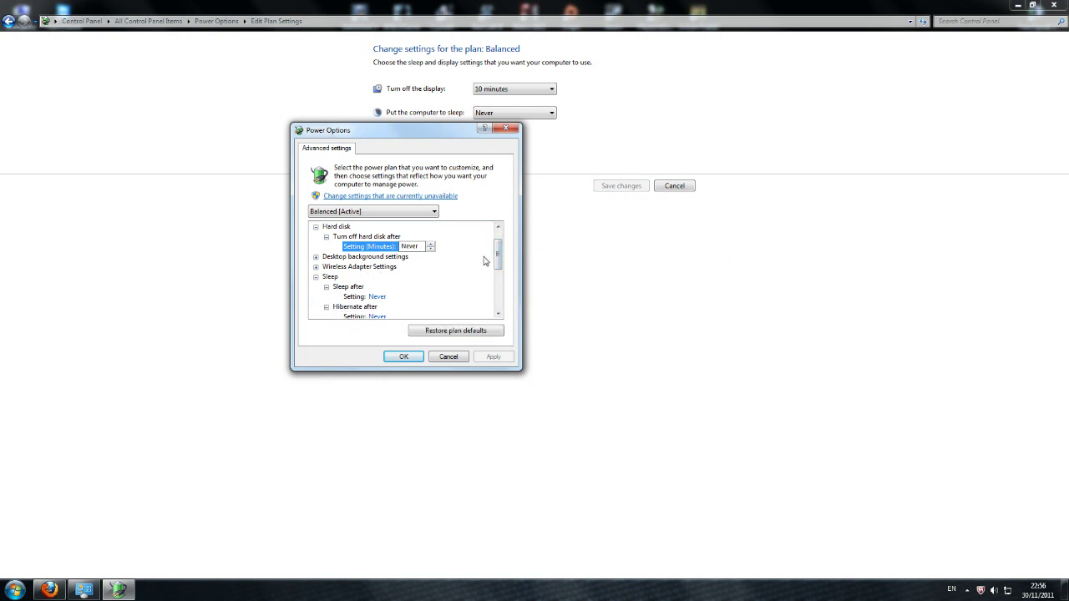
left_click(409, 359)
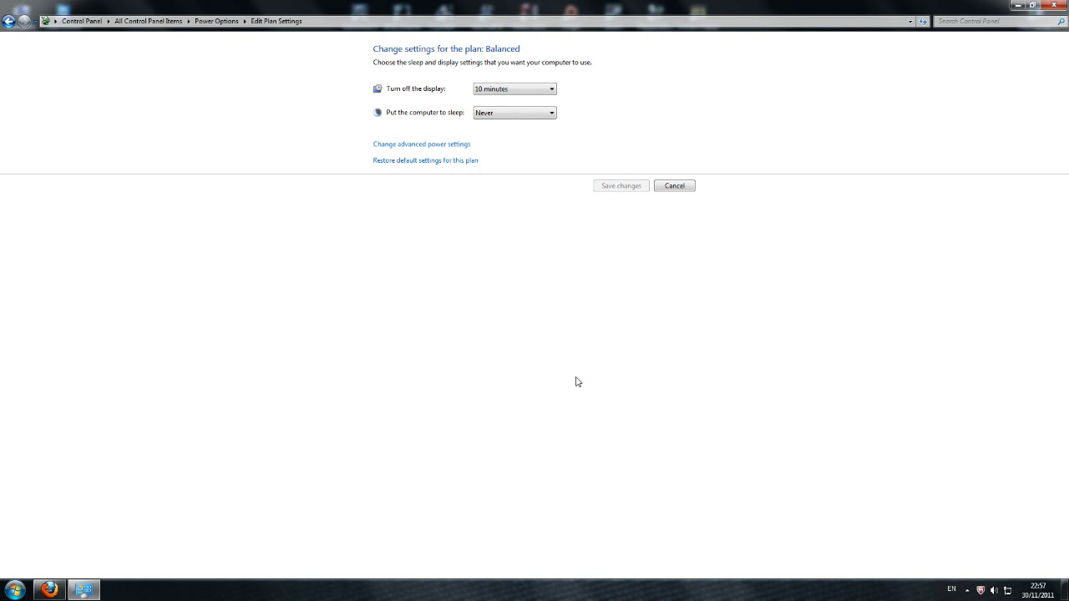
left_click(1054, 5)
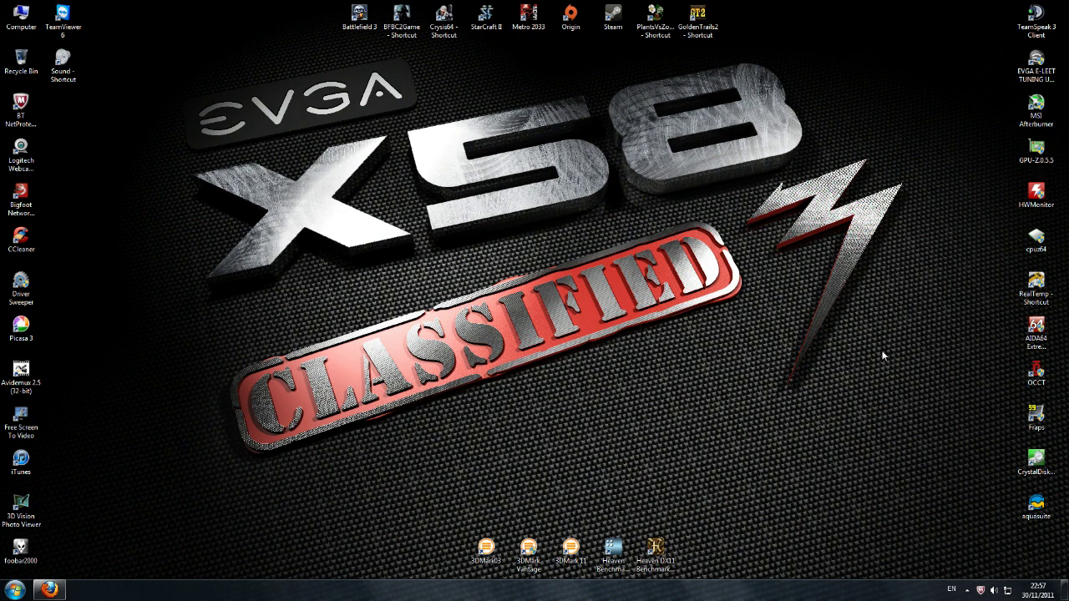
- Check the hidden notification area icons and switch to the ITPC forum page in Firefox
left_click(968, 590)
left_click(886, 483)
left_click(50, 590)
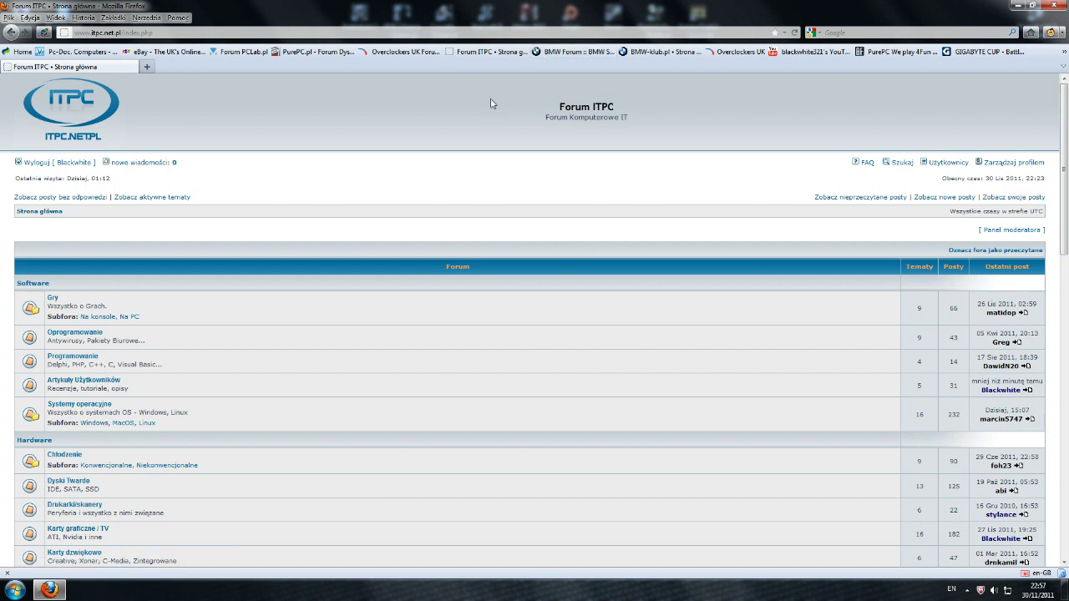